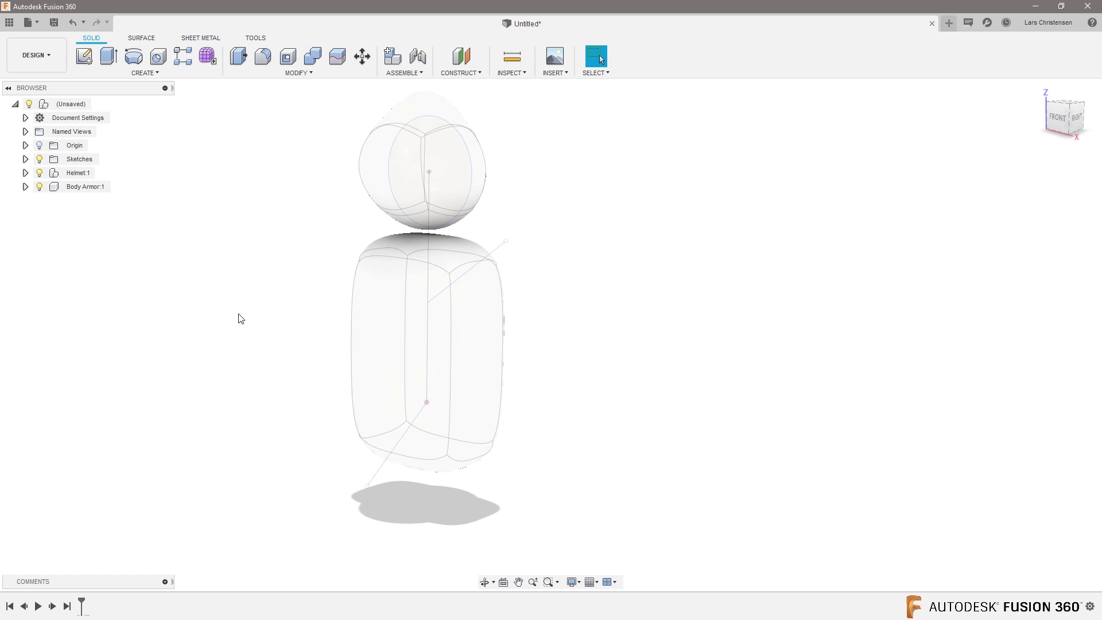
Search All Data for 'garage' and open the Garage v11 design in a new tab.
left_click(9, 22)
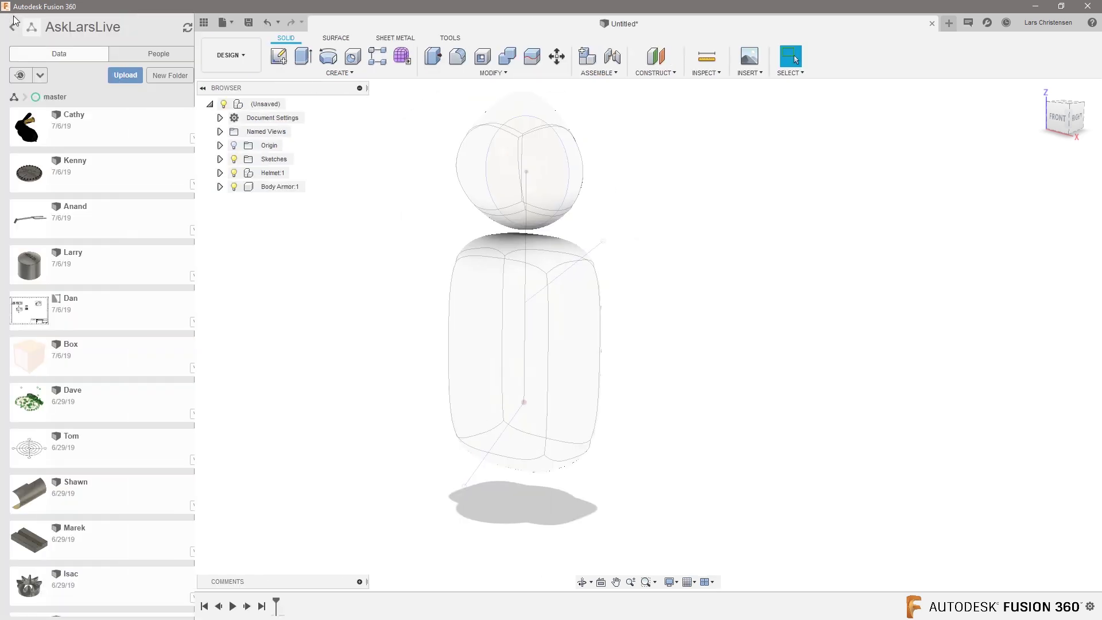
left_click(12, 28)
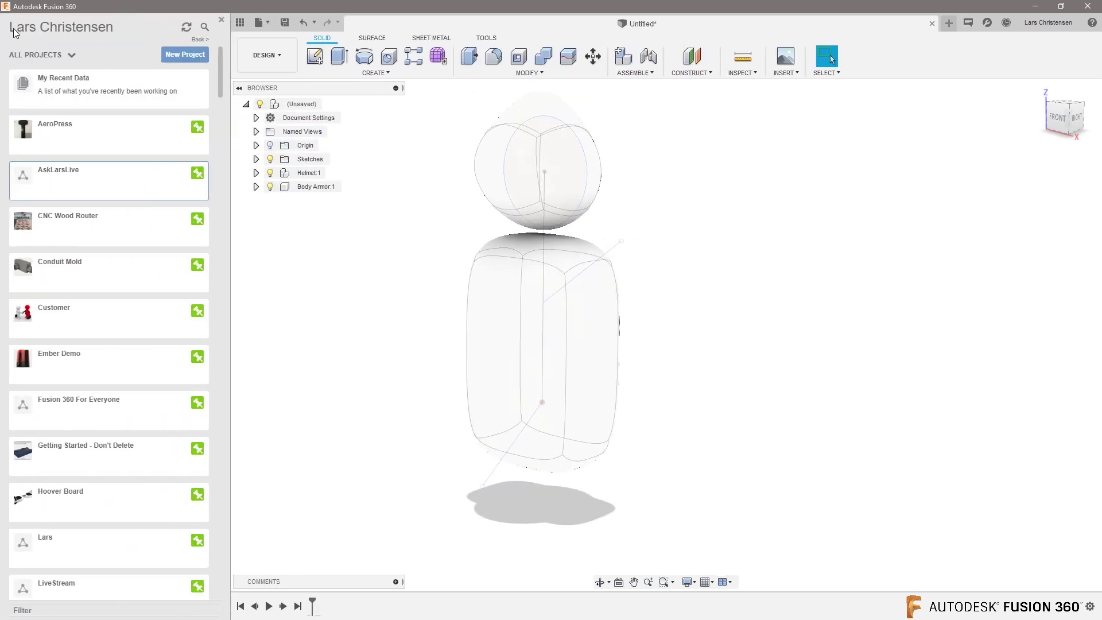
left_click(204, 28)
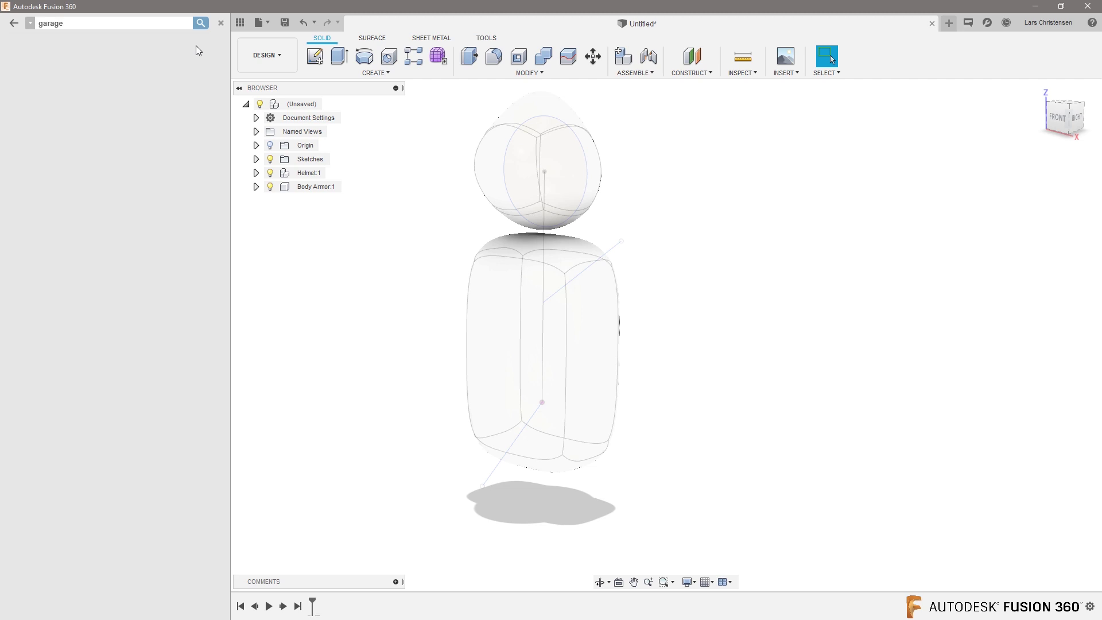
left_click(201, 23)
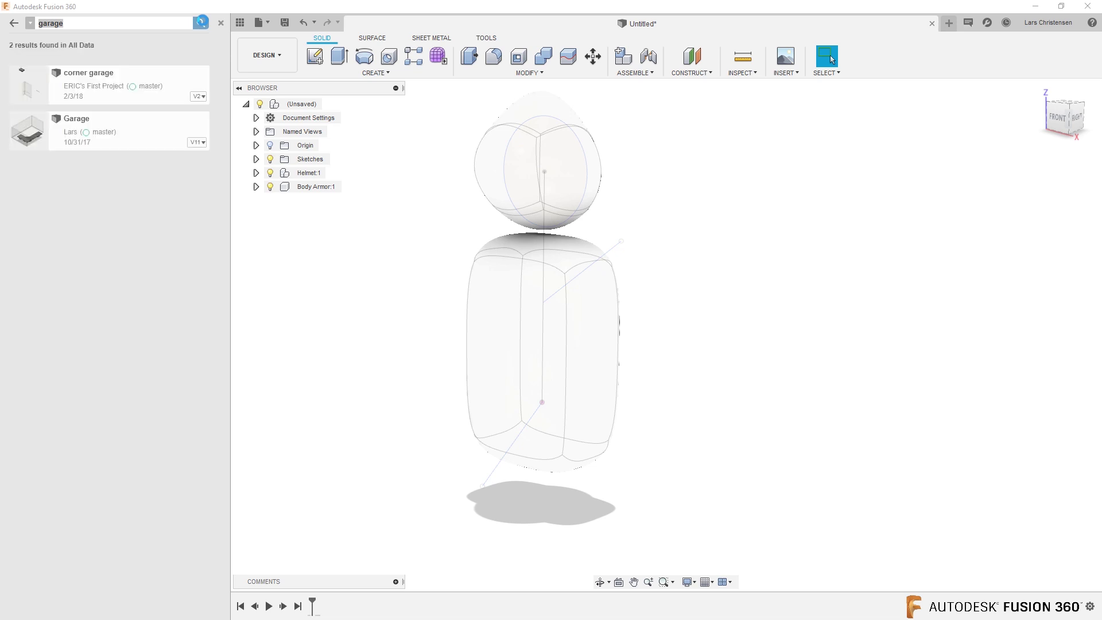
double_click(124, 141)
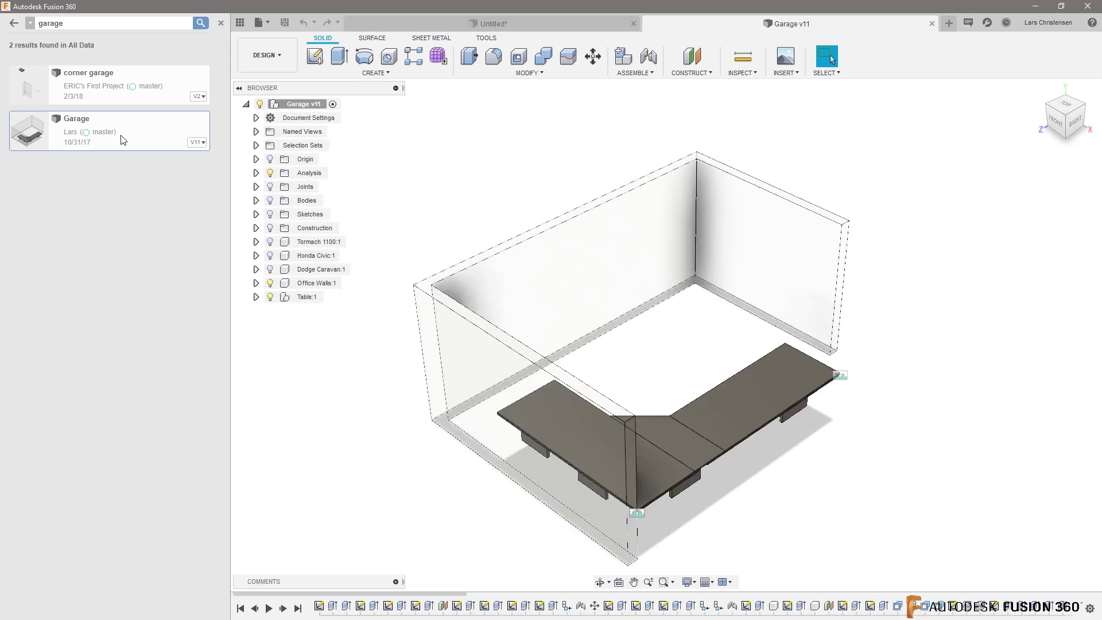
Hide the Data Panel and orbit to view the L-shaped table from above and below.
left_click(241, 23)
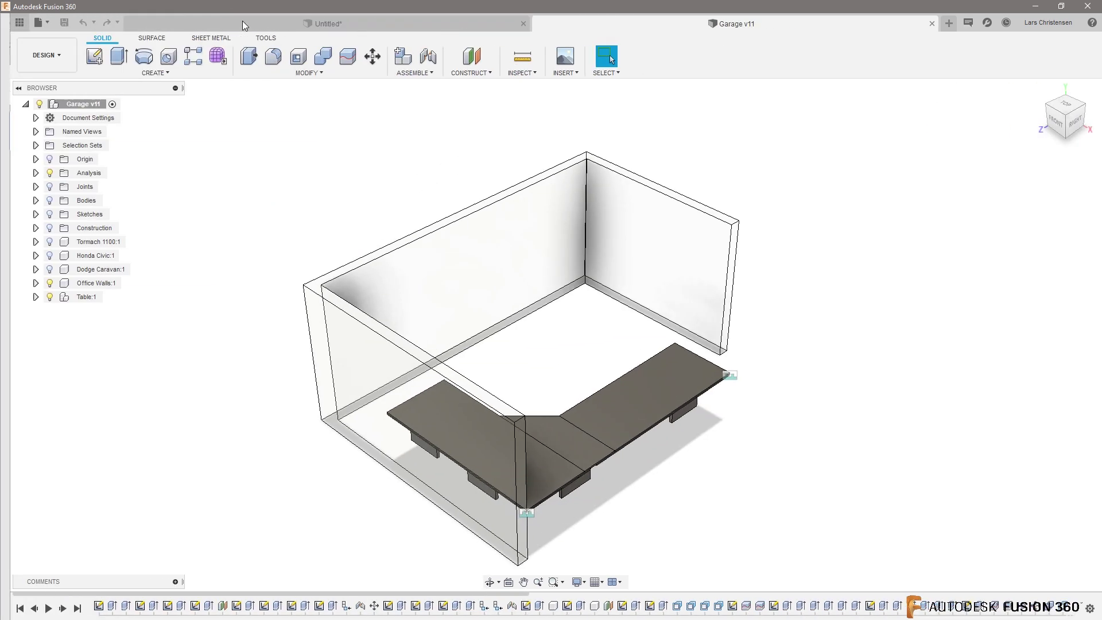
middle_click_drag(170, 410, 462, 370, "shift")
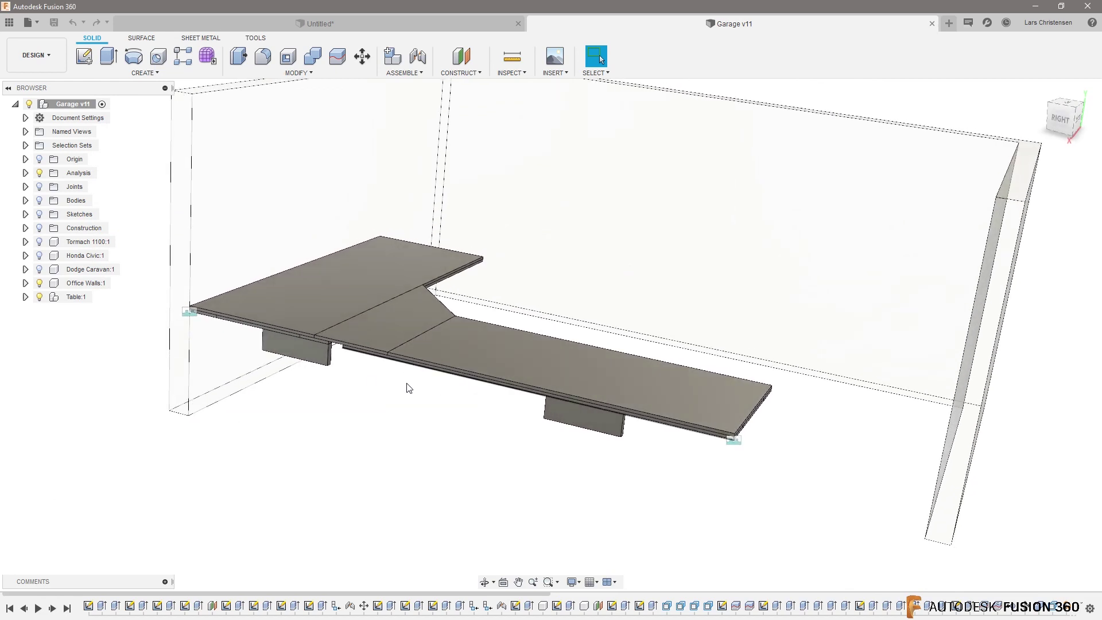
middle_click_drag(401, 315, 409, 345, "shift")
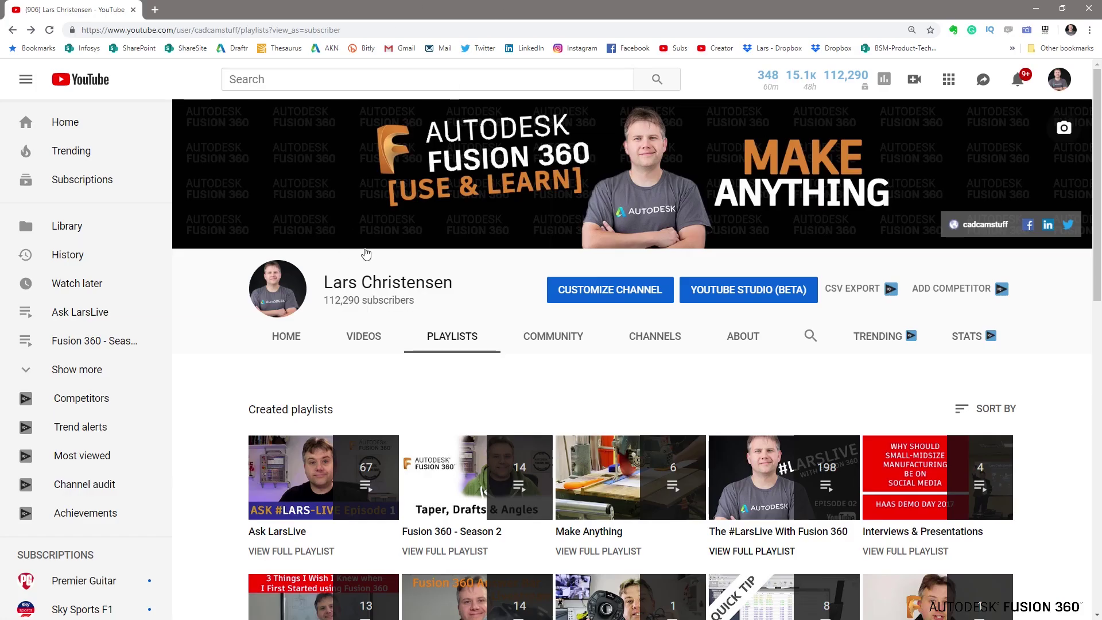
Play the Make Anything playlist's desk-build video and pause it near the end at 24:16.
scroll(443, 388, "down", 1)
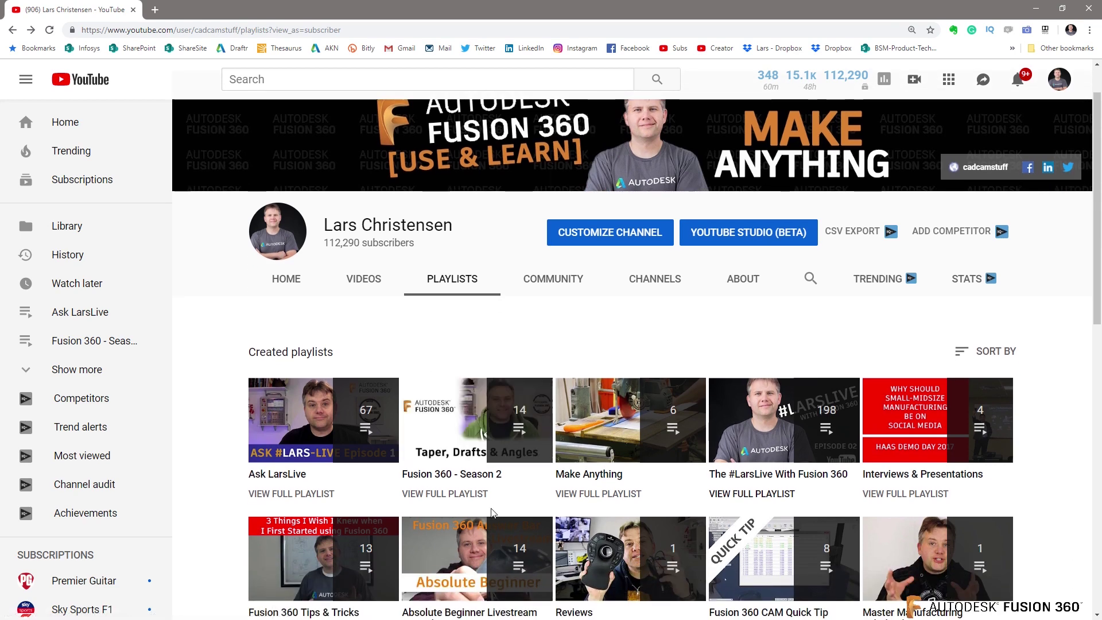
left_click(588, 476)
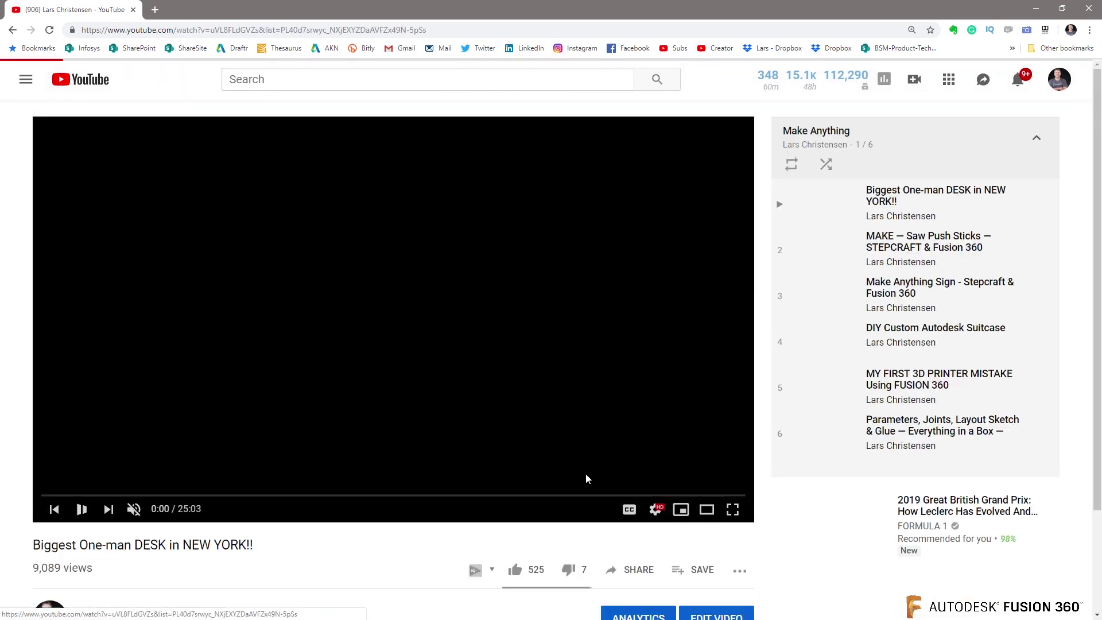
scroll(192, 495, "down", 2)
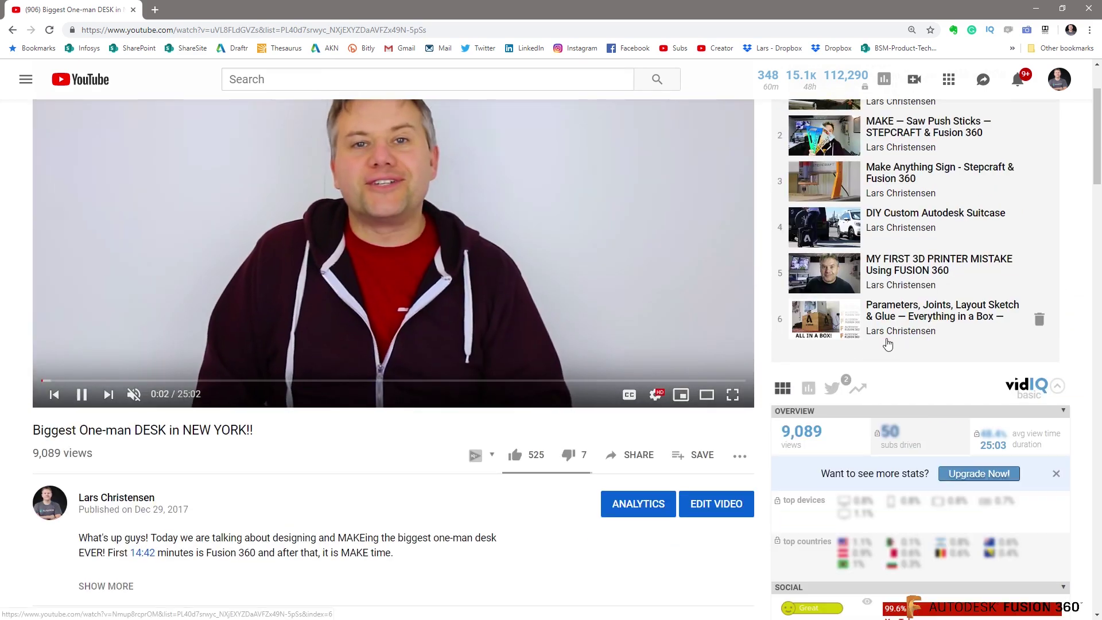
scroll(1054, 238, "up", 2)
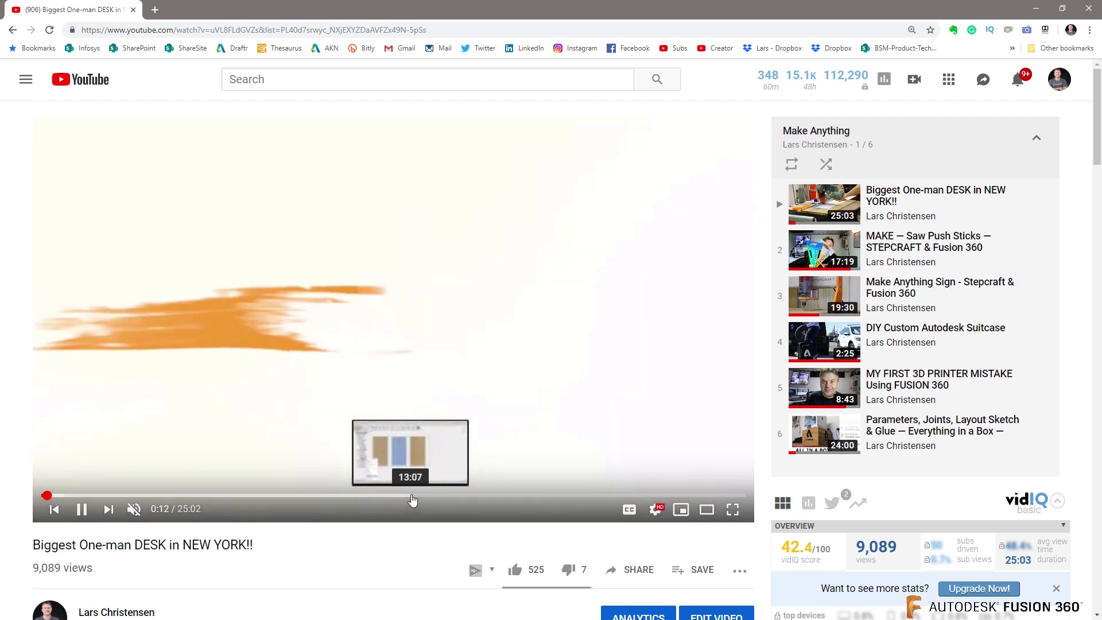
left_click(411, 496)
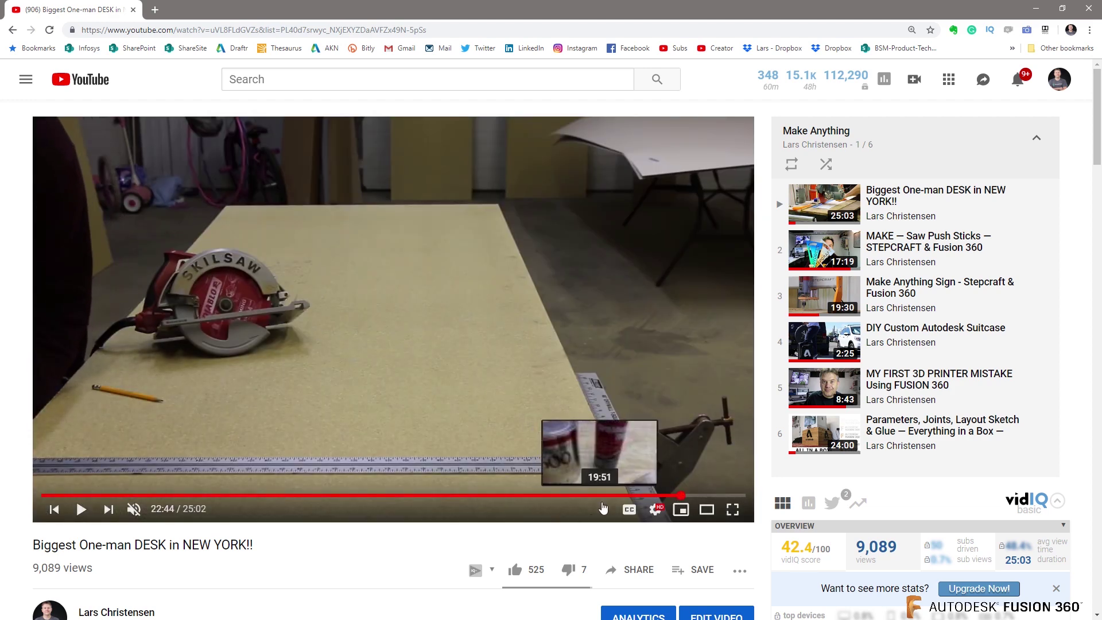
left_click(682, 496)
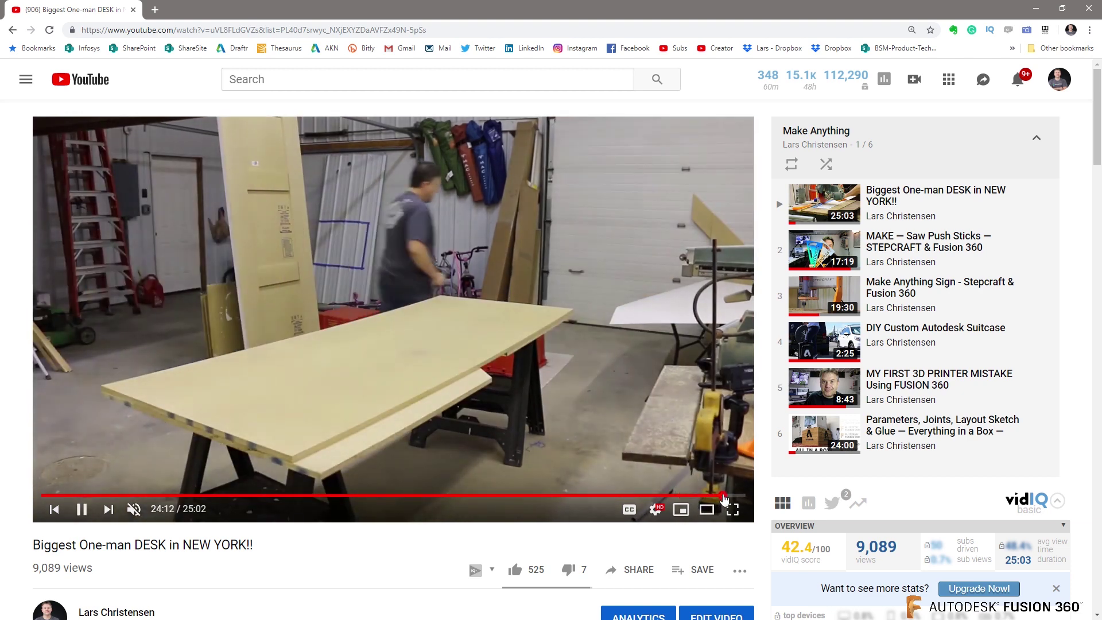
left_click(722, 496)
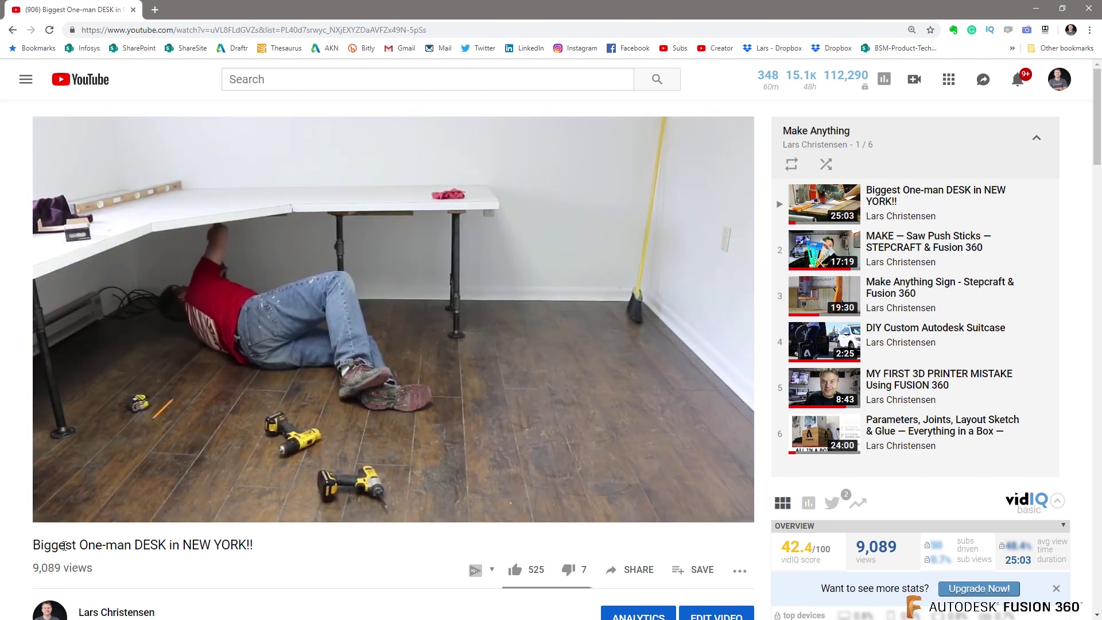
left_click(80, 512)
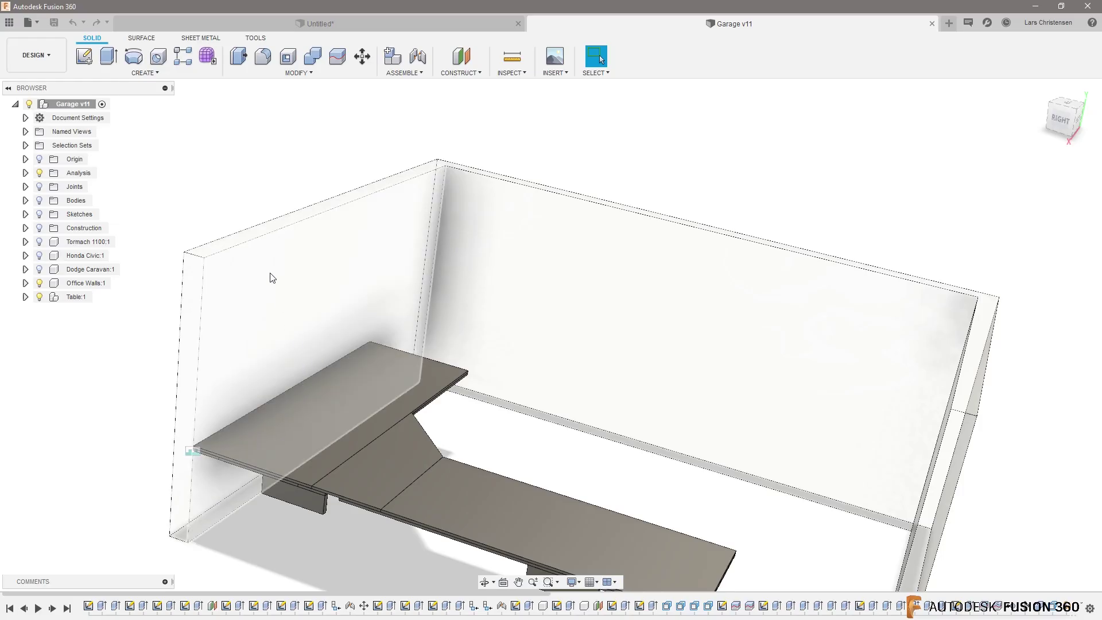
middle_click_drag(270, 276, 409, 284, "shift")
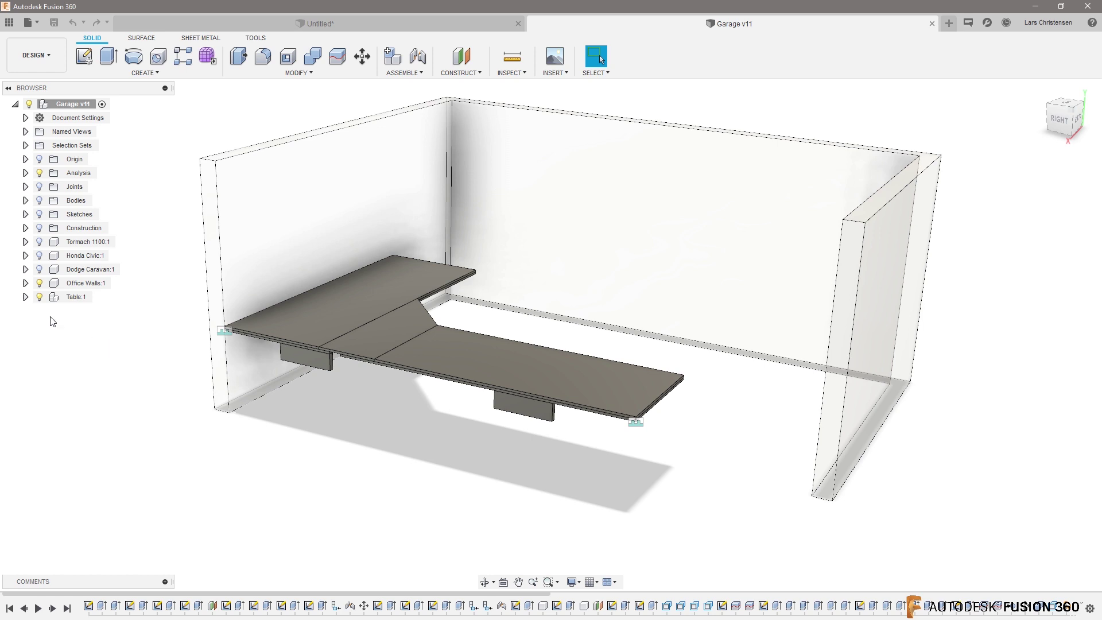
Show all garage bodies and hide the Table:1 and Office Walls:1 components.
left_click(39, 201)
scroll(371, 338, "down", 5)
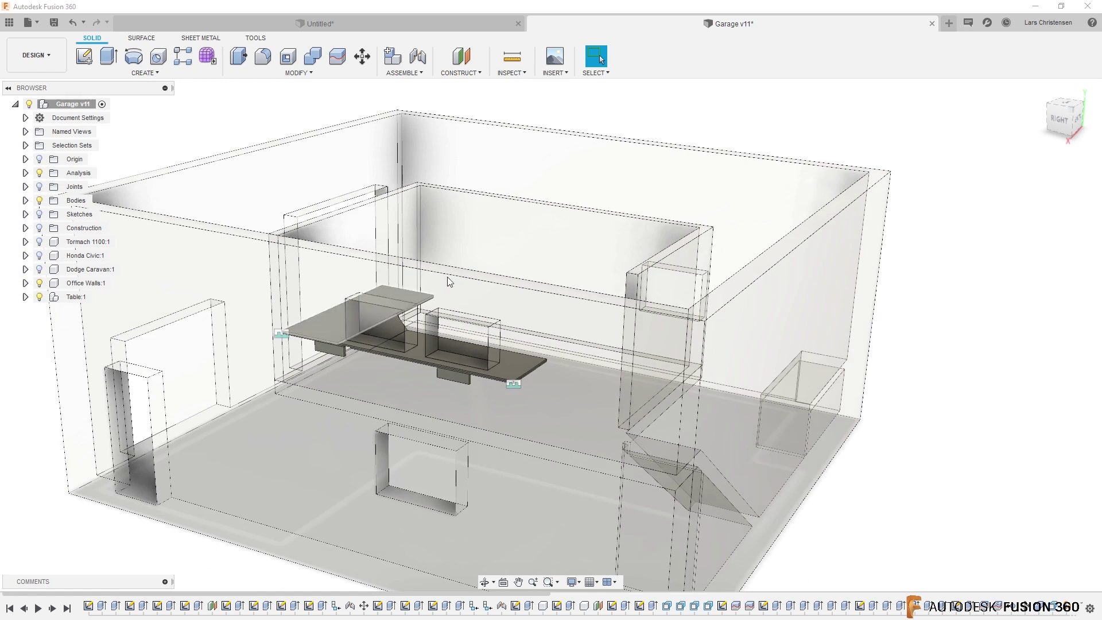
left_click(39, 297)
left_click(39, 283)
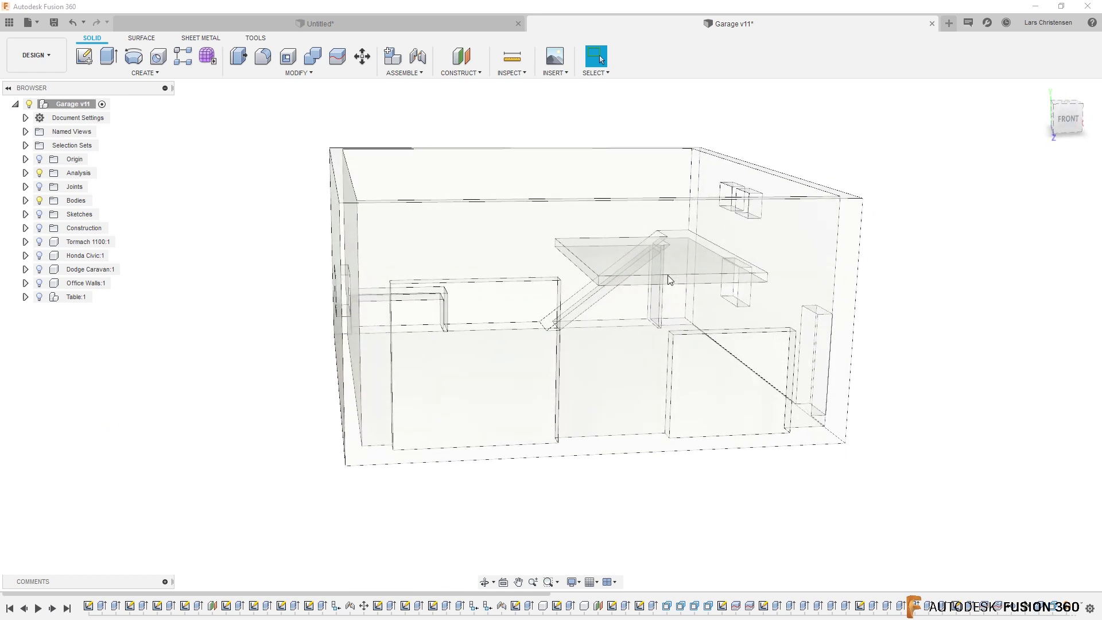
Orbit to a top-left oblique view and bring up the design's Appearance dialog.
middle_click_drag(701, 288, 503, 220, "shift")
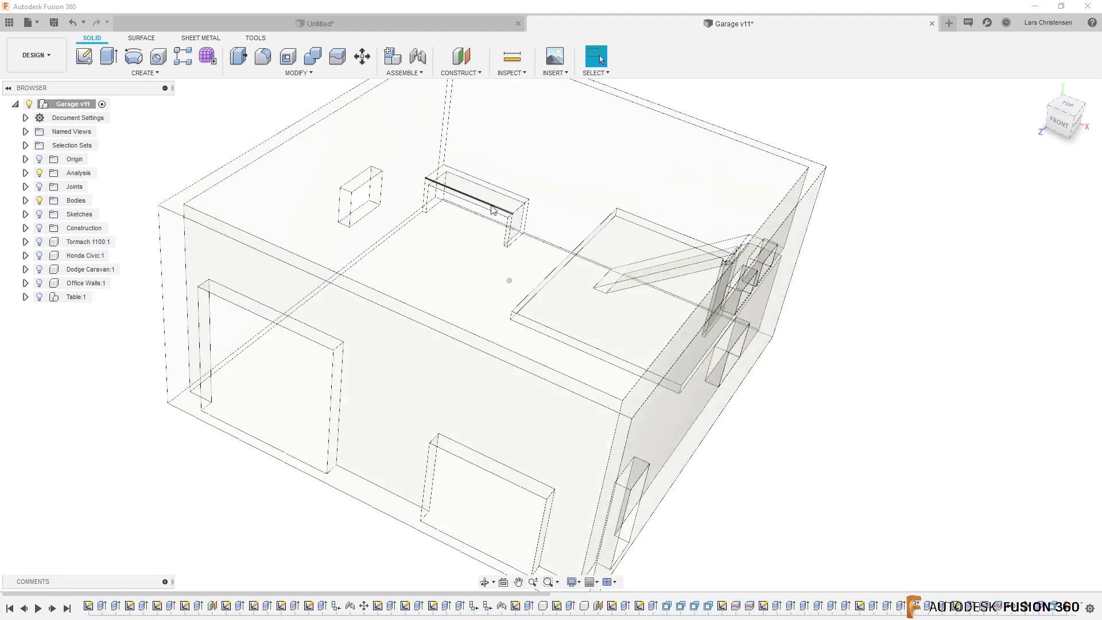
middle_click_drag(463, 190, 424, 237, "shift")
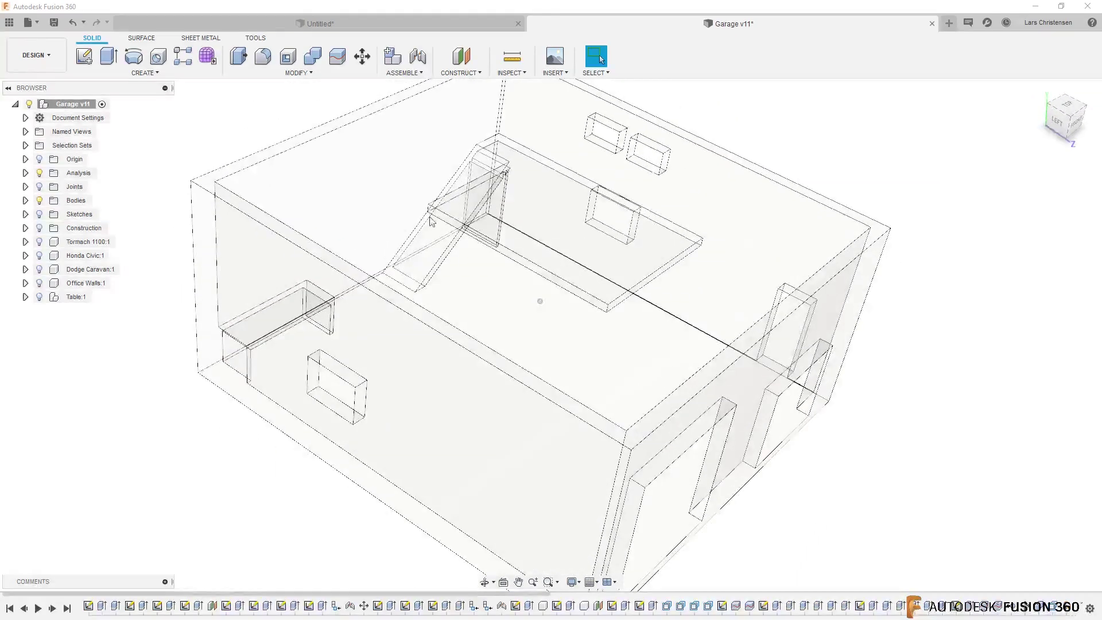
middle_click_drag(861, 374, 888, 291, "shift")
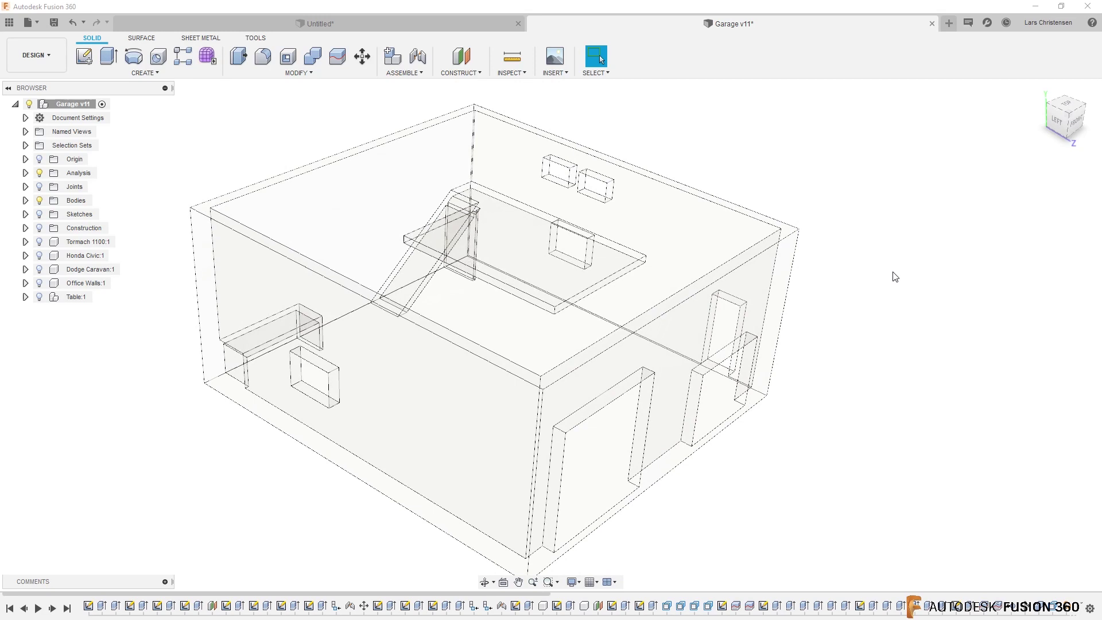
key("a")
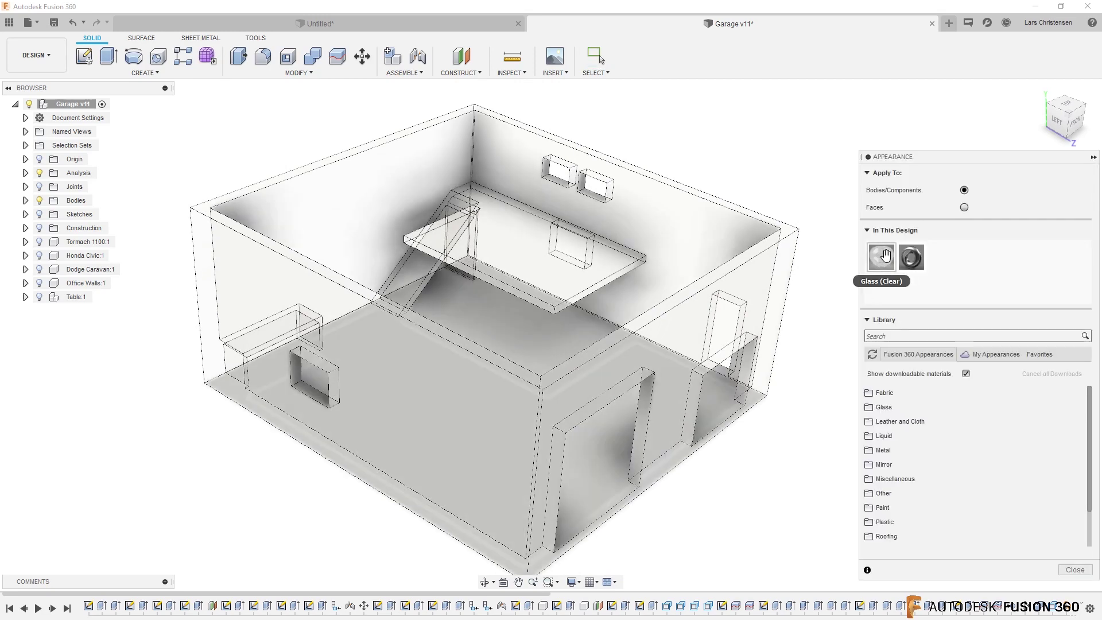
Unassign and delete the Glass (Clear) appearance, then close the Appearance dialog.
right_click(886, 265)
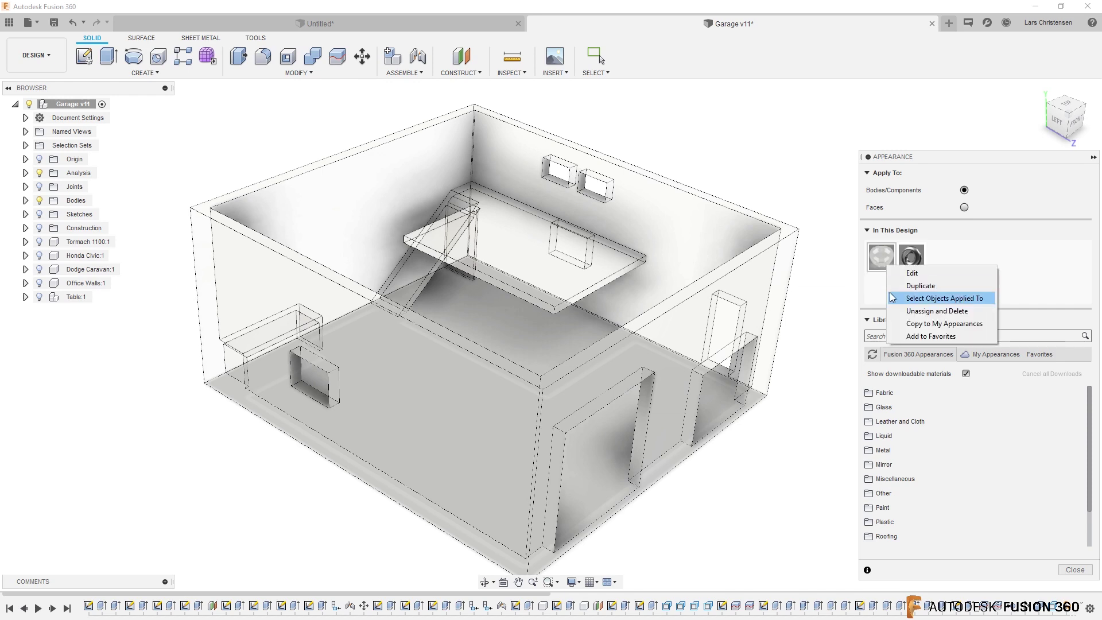
left_click(930, 310)
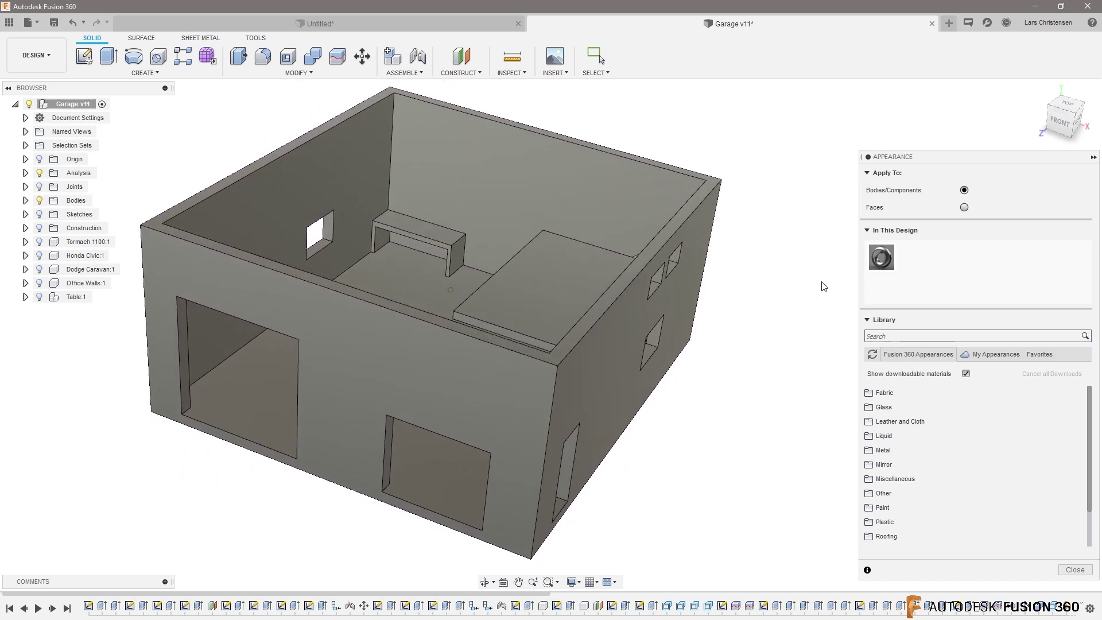
left_click(1075, 570)
Show Office Walls:1 again, keep Table:1 hidden, and expand the Analysis folder.
middle_click_drag(516, 471, 556, 241, "shift")
left_click(39, 283)
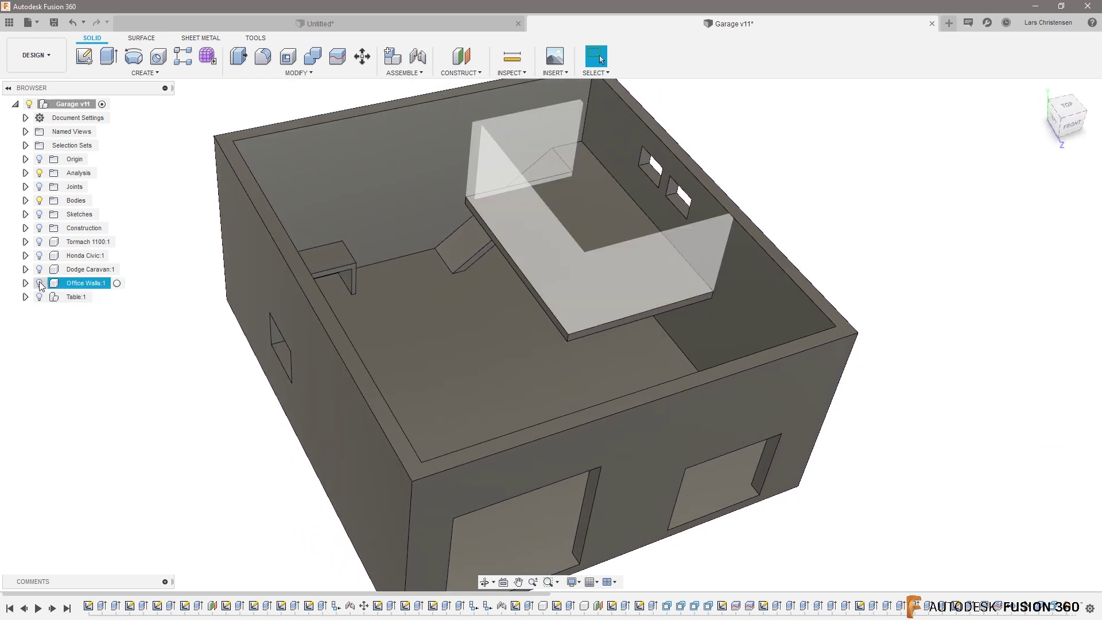
middle_click_drag(481, 288, 560, 235, "shift")
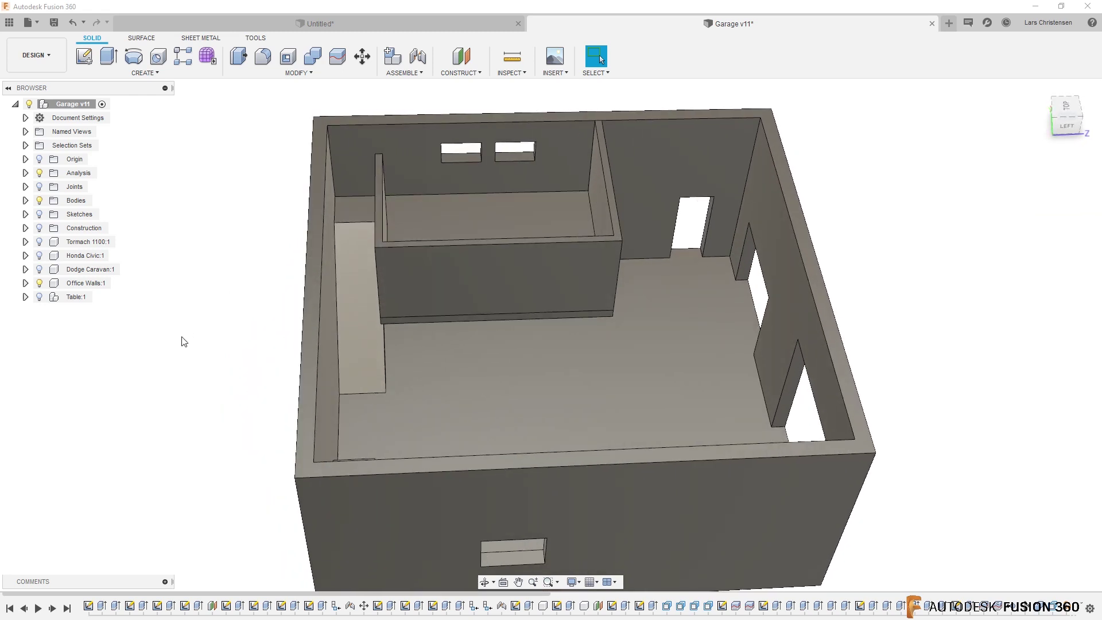
left_click(39, 297)
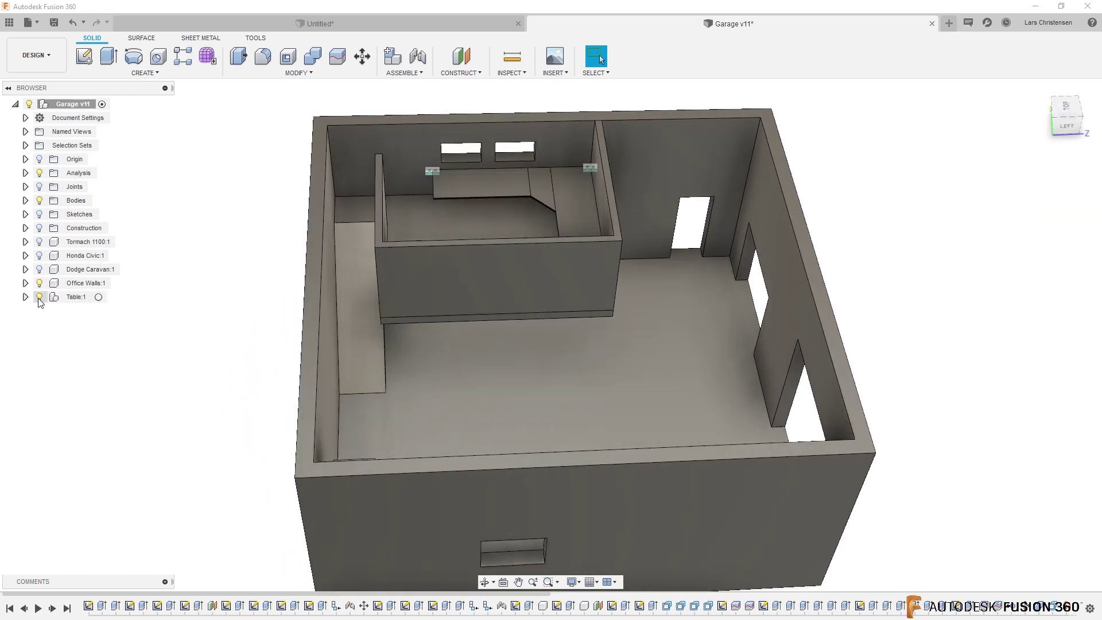
left_click(39, 297)
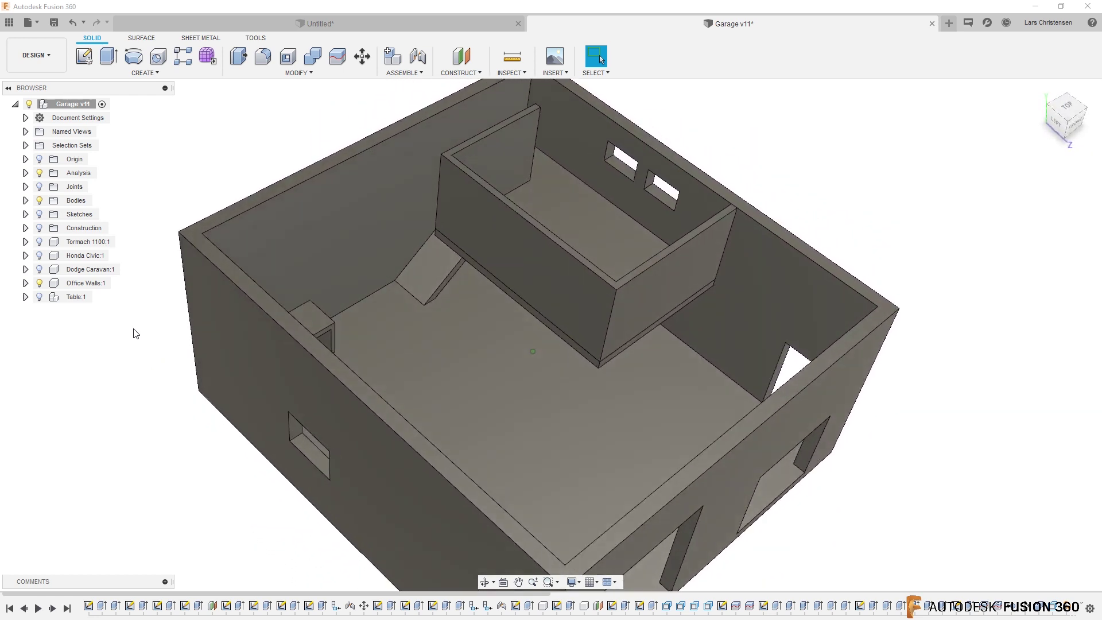
left_click(25, 173)
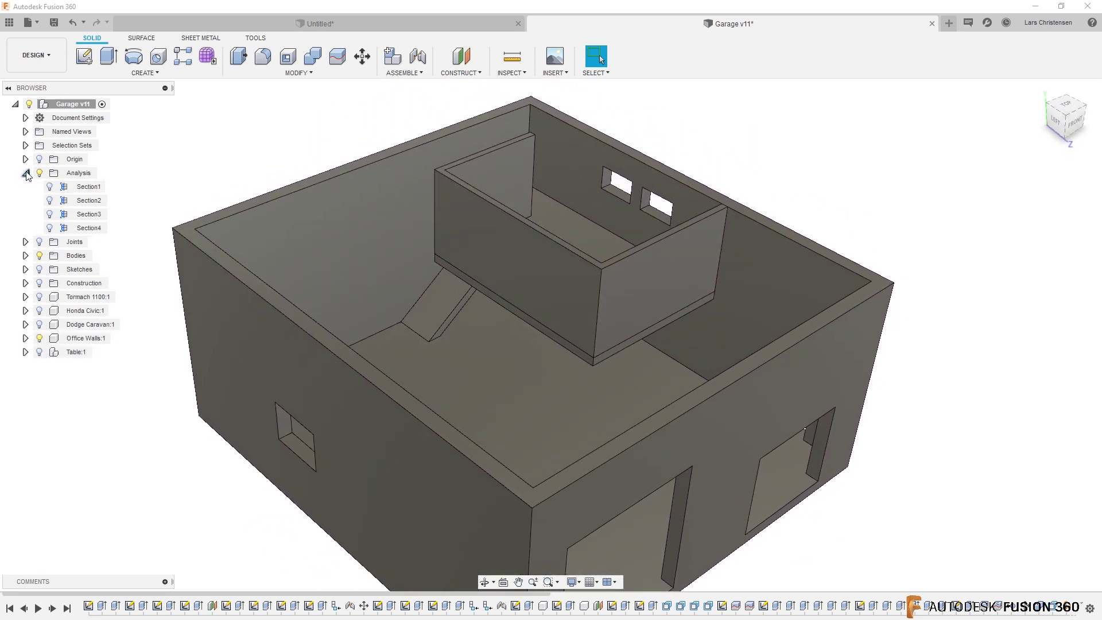
Preview the Section1–Section3 cuts, show Dodge Caravan:1, then hide all sections and view from above.
left_click(50, 188)
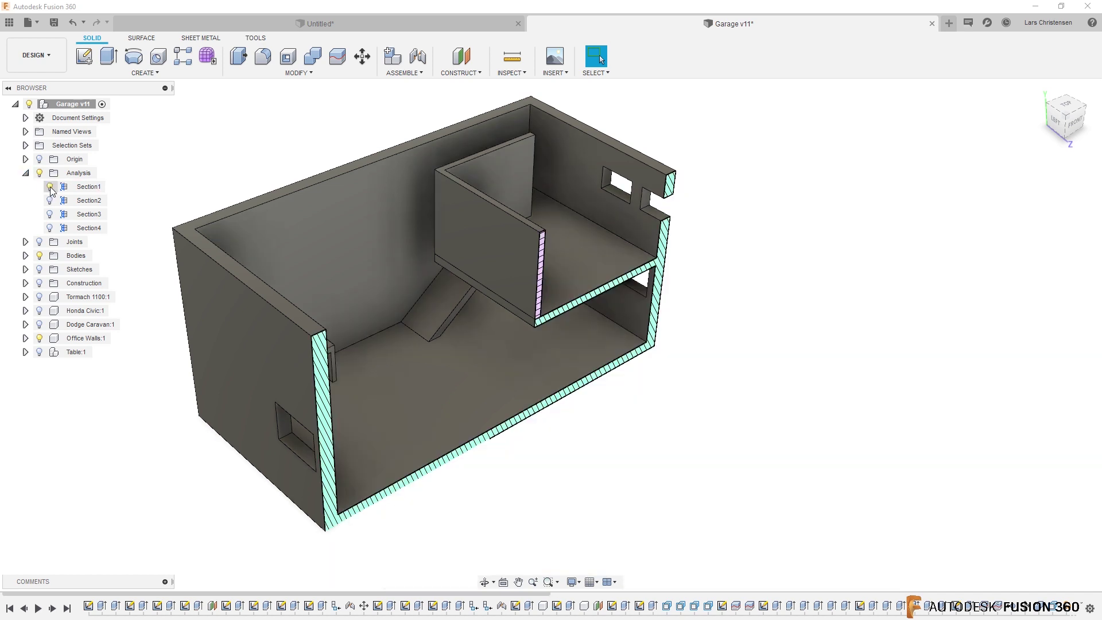
left_click(50, 187)
left_click(50, 201)
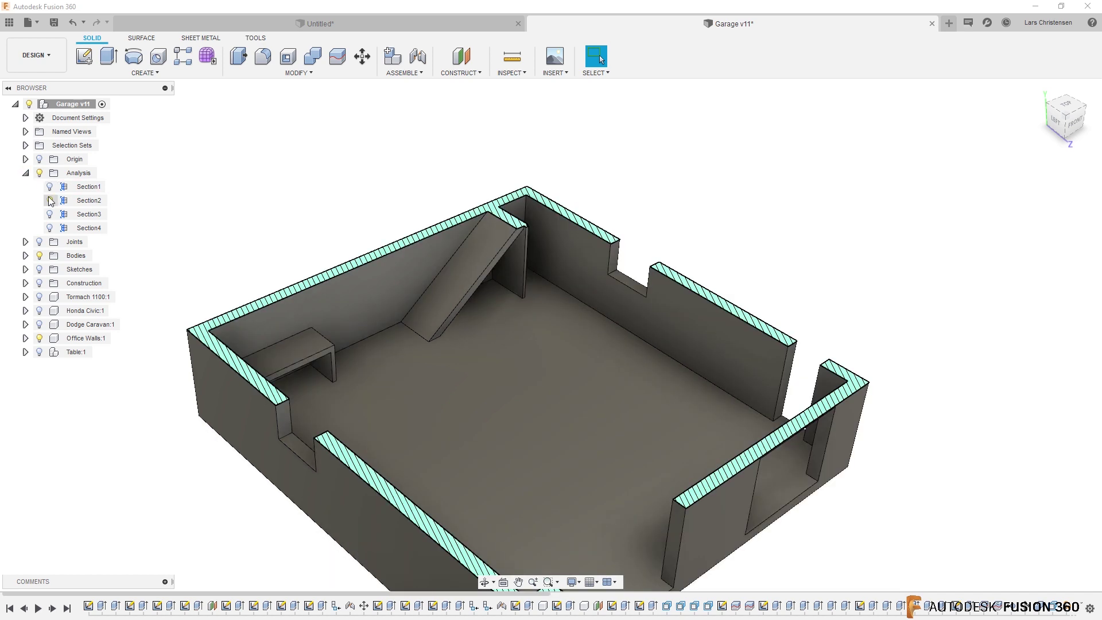
left_click(50, 200)
left_click(50, 214)
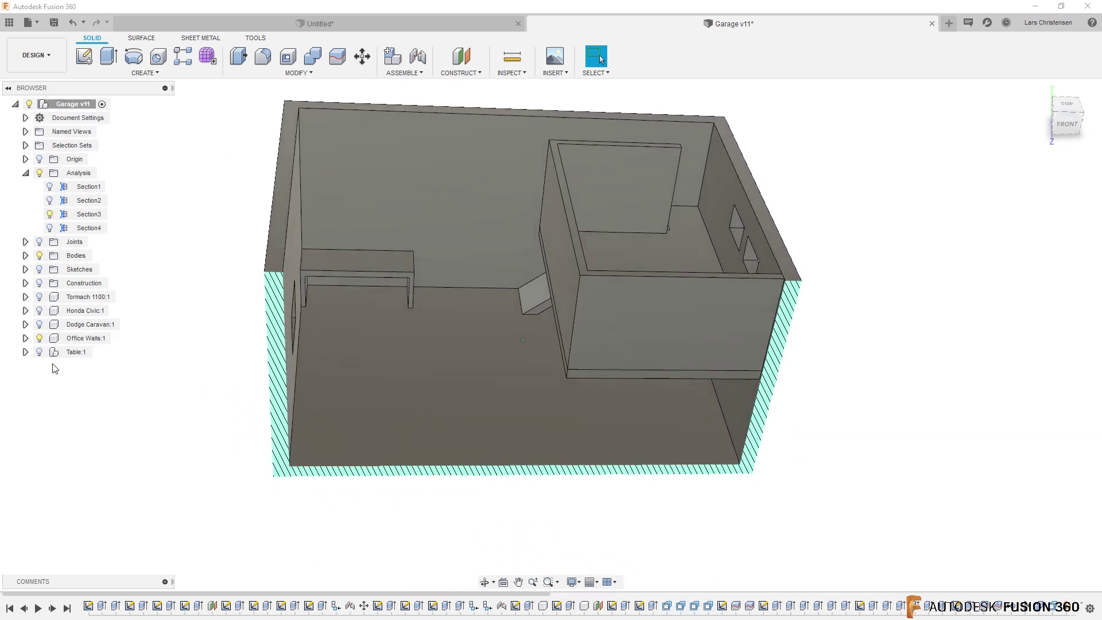
left_click(39, 325)
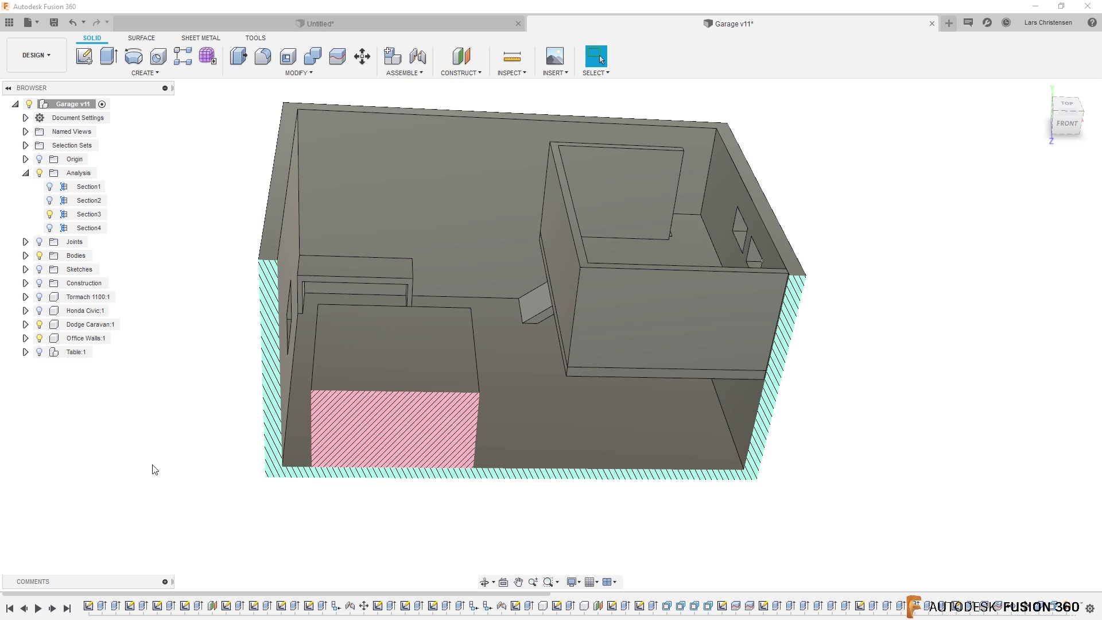
left_click(50, 214)
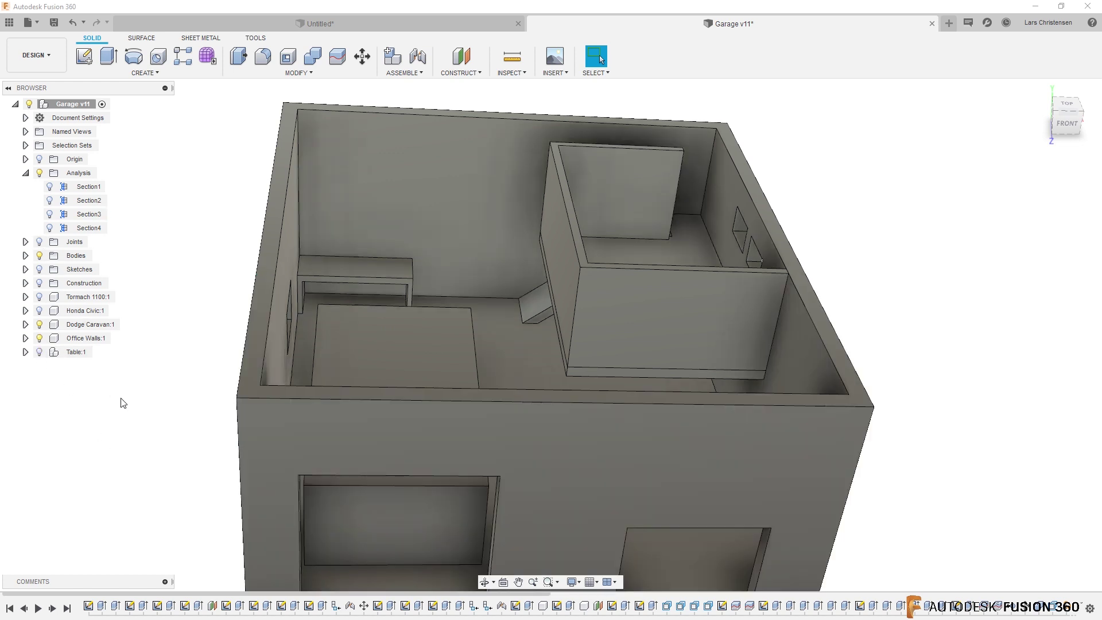
mouse_move(247, 448)
middle_mouse_down("shift")
mouse_move(309, 483)
mouse_move(383, 357)
mouse_move(387, 272)
mouse_move(388, 364)
mouse_move(406, 307)
middle_mouse_up("shift")
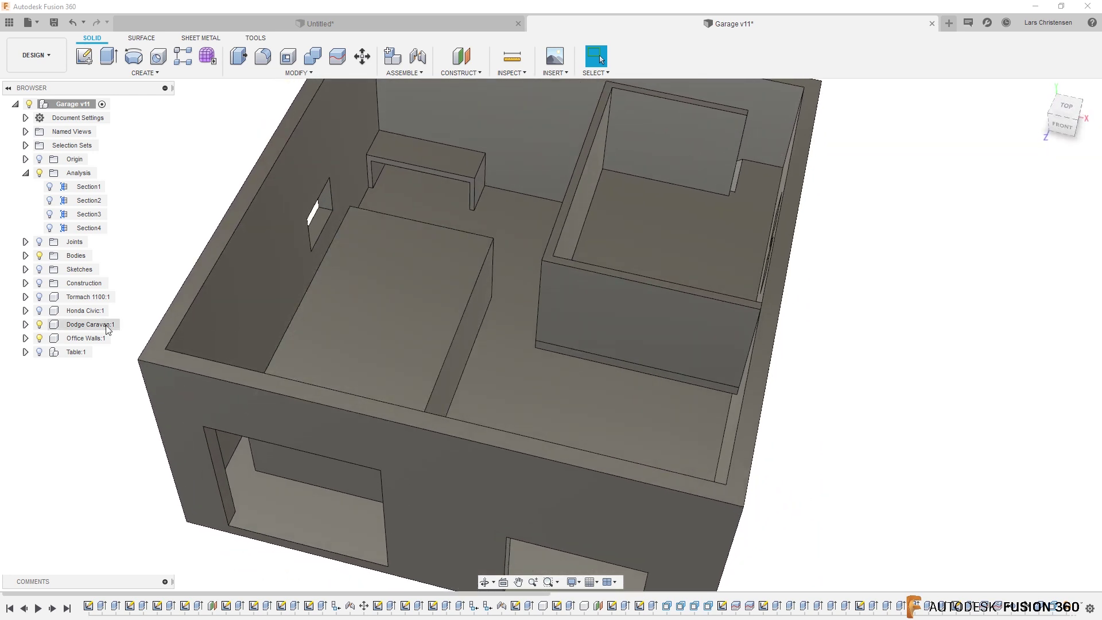
Hide the Tormach 1100:1, Honda Civic:1 and Dodge Caravan:1 models, leaving the empty garage.
left_click(39, 311)
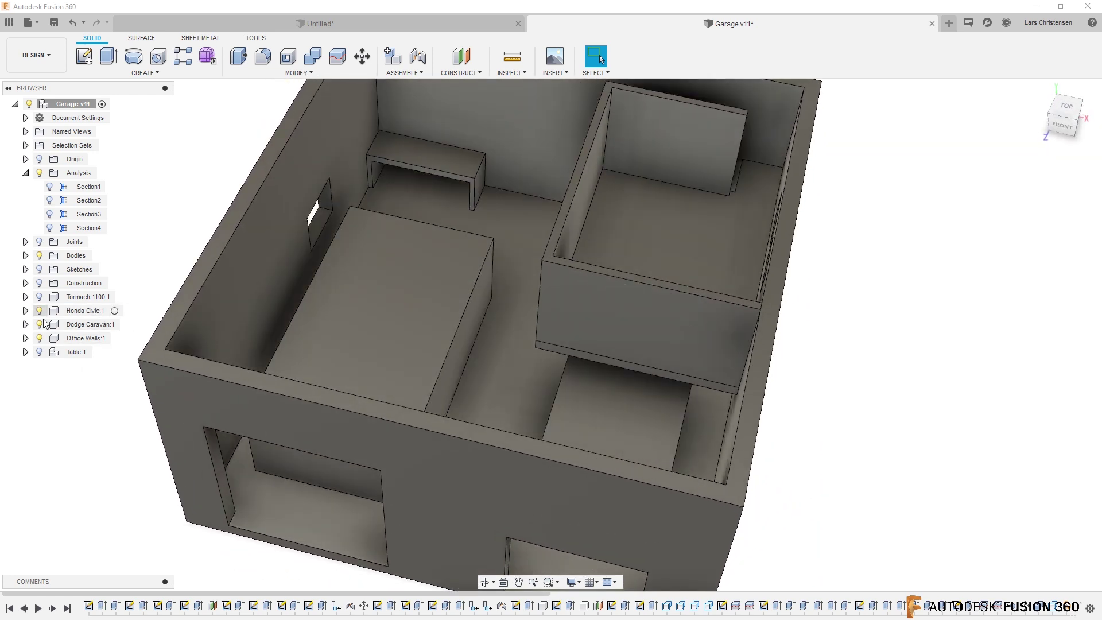
middle_click_drag(792, 482, 644, 413, "shift")
left_click(38, 298)
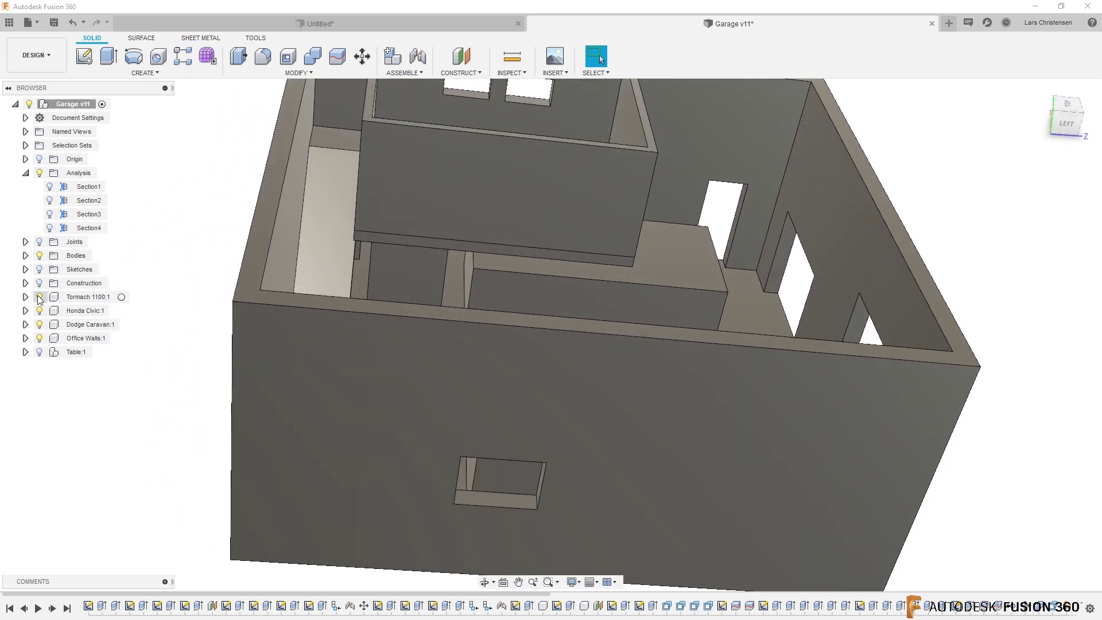
left_click(39, 298)
left_click(40, 311)
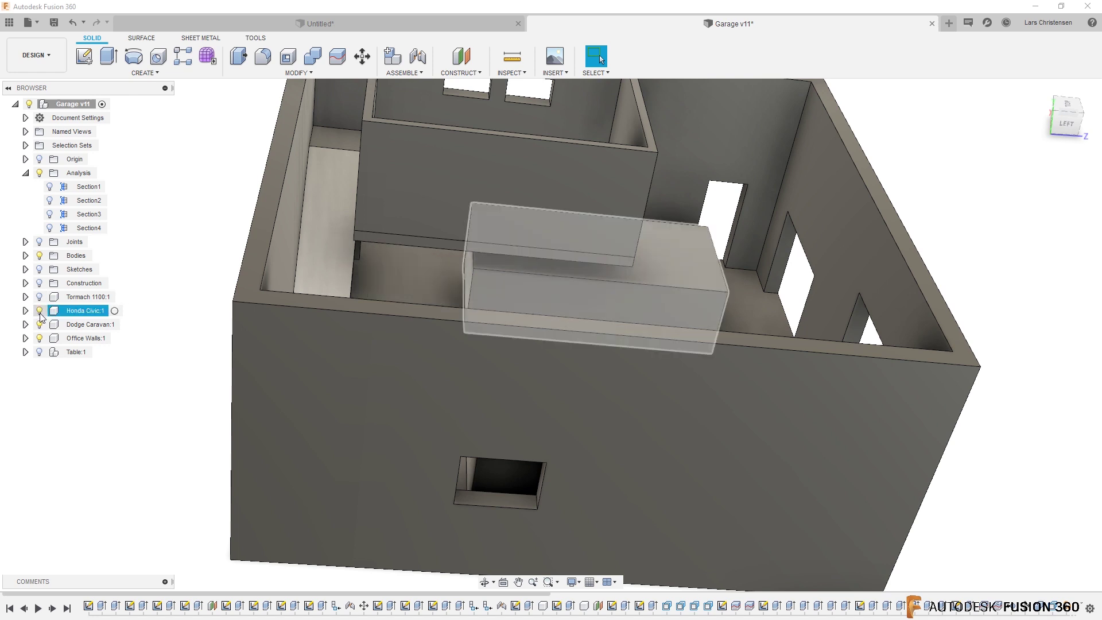
left_click(39, 311)
left_click(40, 325)
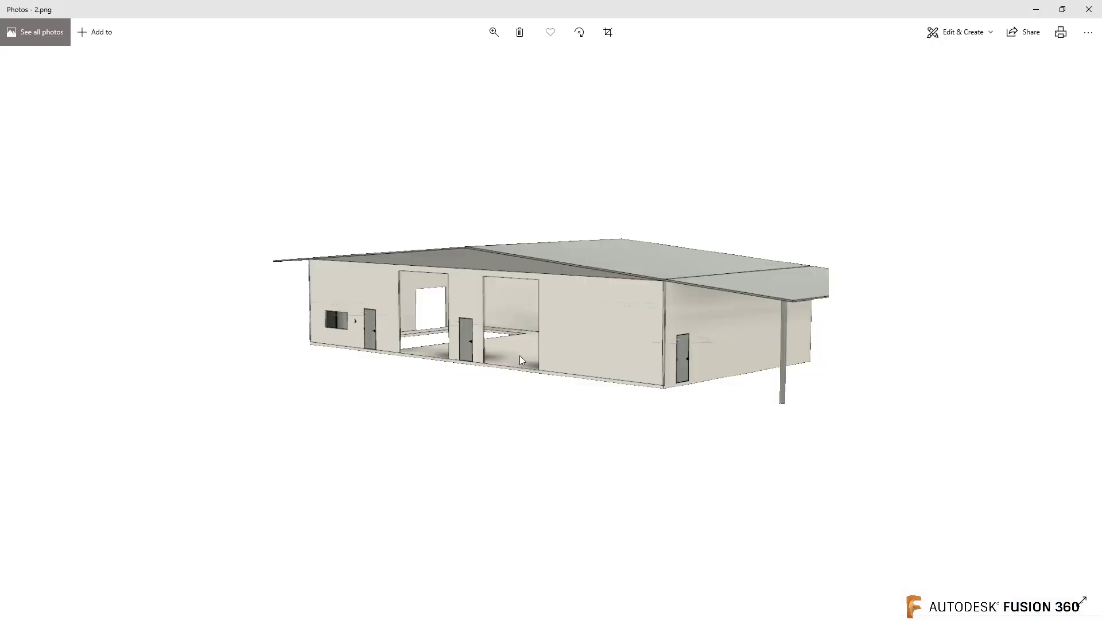
Flip to 3.png in Photos and return to the 2.png garage render.
key("Right")
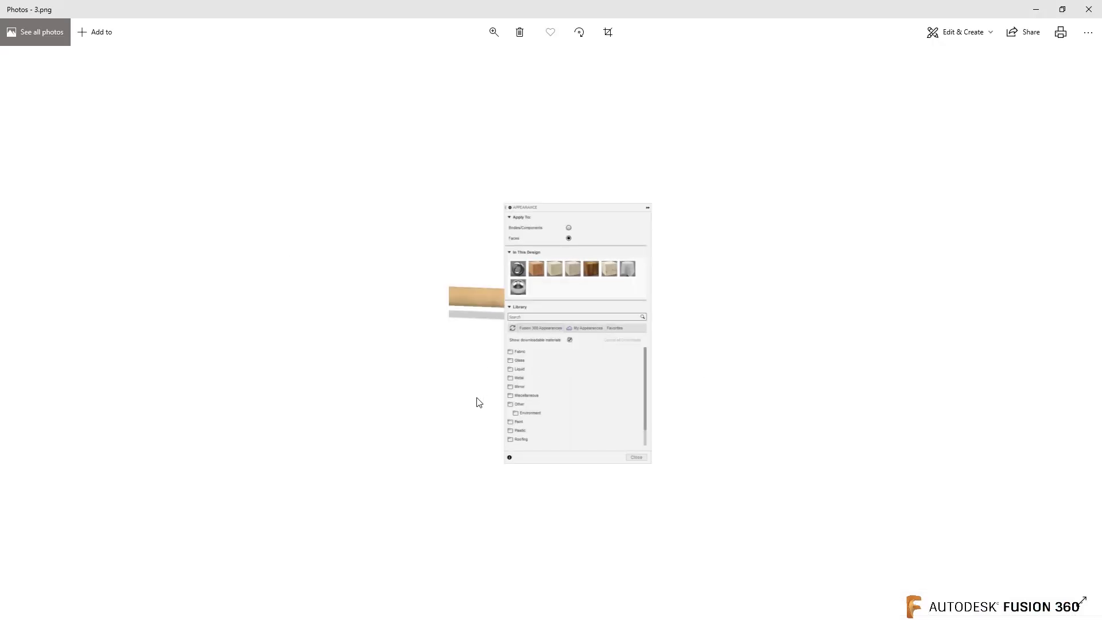
left_click(24, 325)
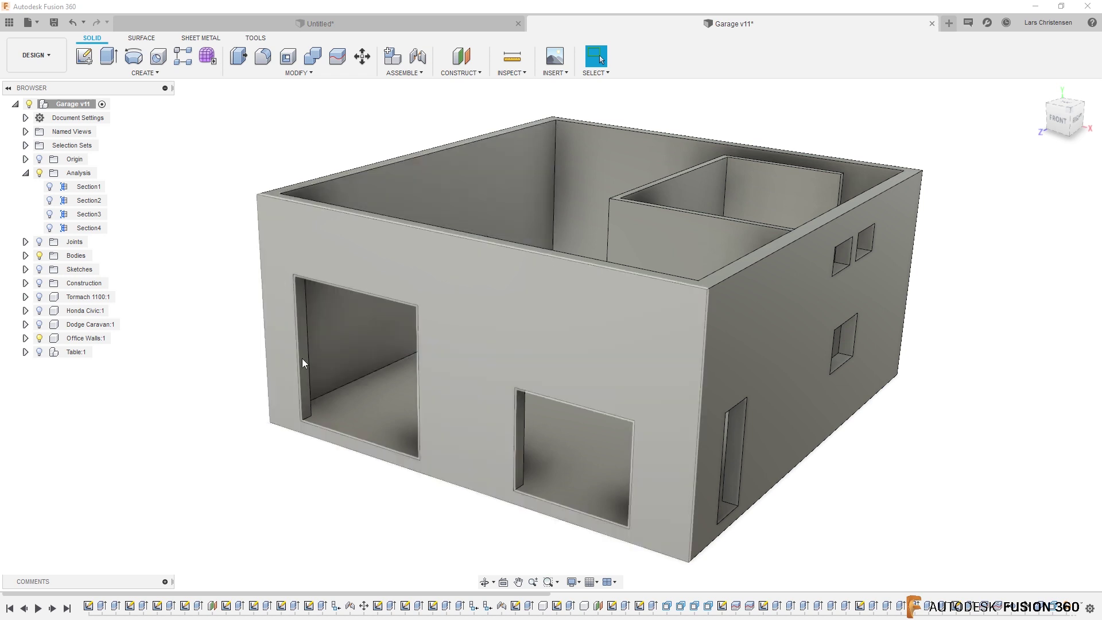
Orbit the garage so its front wall faces forward.
mouse_move(362, 584)
middle_mouse_down("shift")
mouse_move(391, 583)
mouse_move(367, 542)
middle_mouse_up("shift")
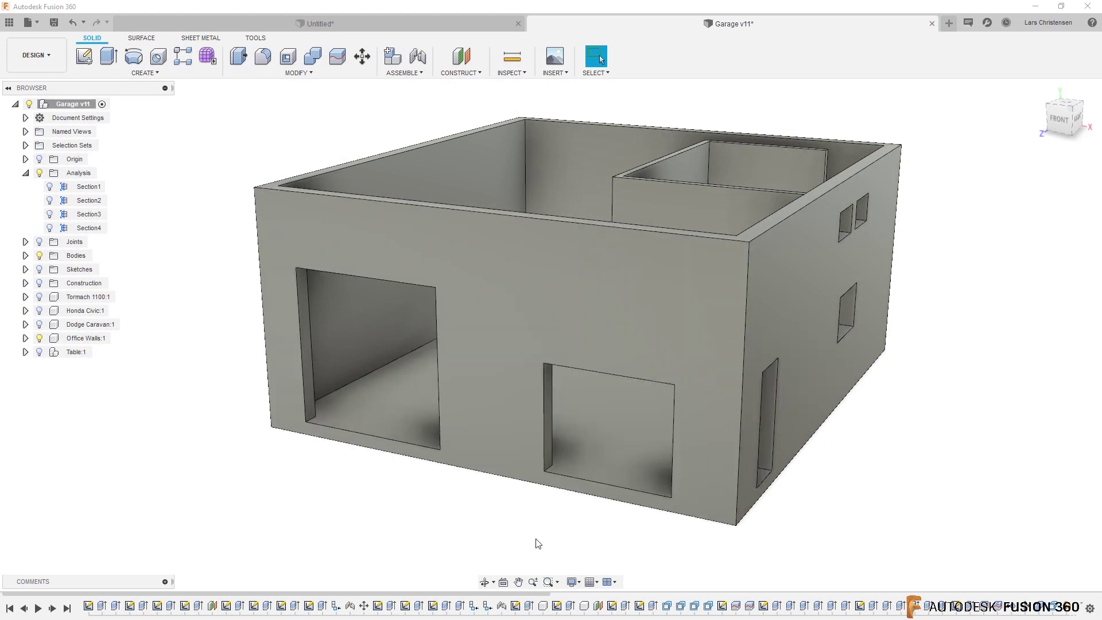
Return the garage to its home view and collapse the Analysis folder in the browser.
scroll(450, 518, "up", 2)
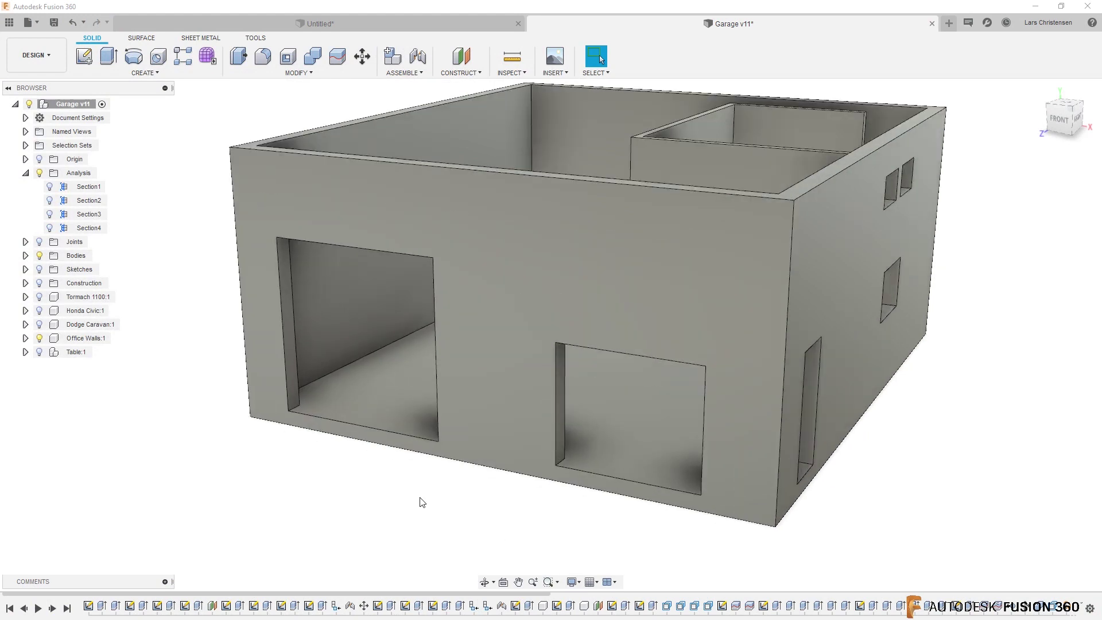
middle_click_drag(404, 489, 313, 500, "shift")
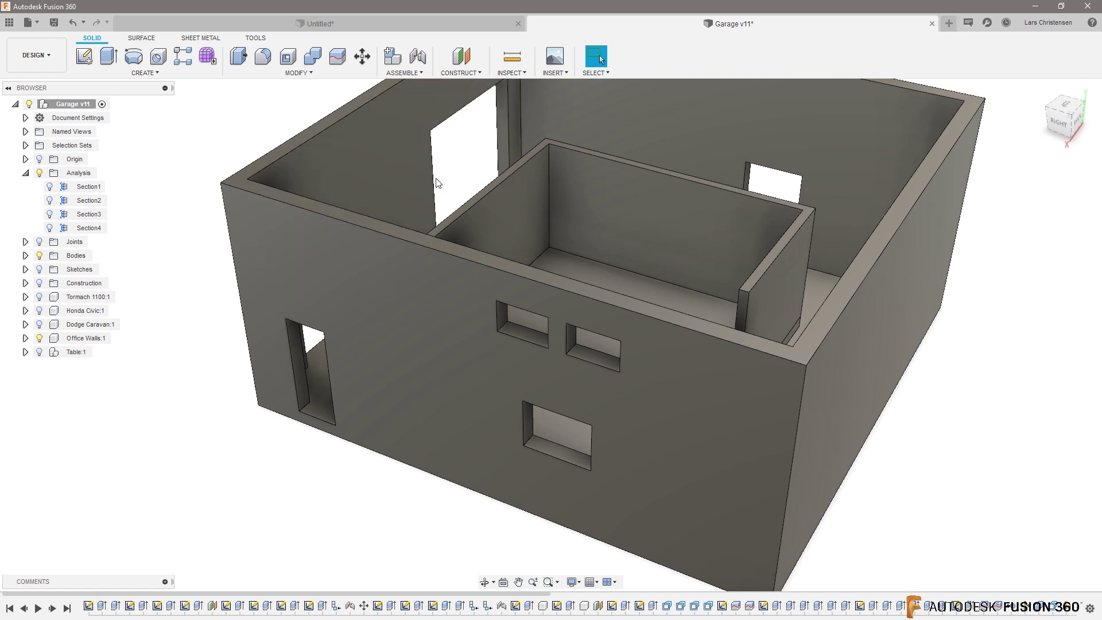
middle_click_drag(270, 436, 311, 505)
key("F6")
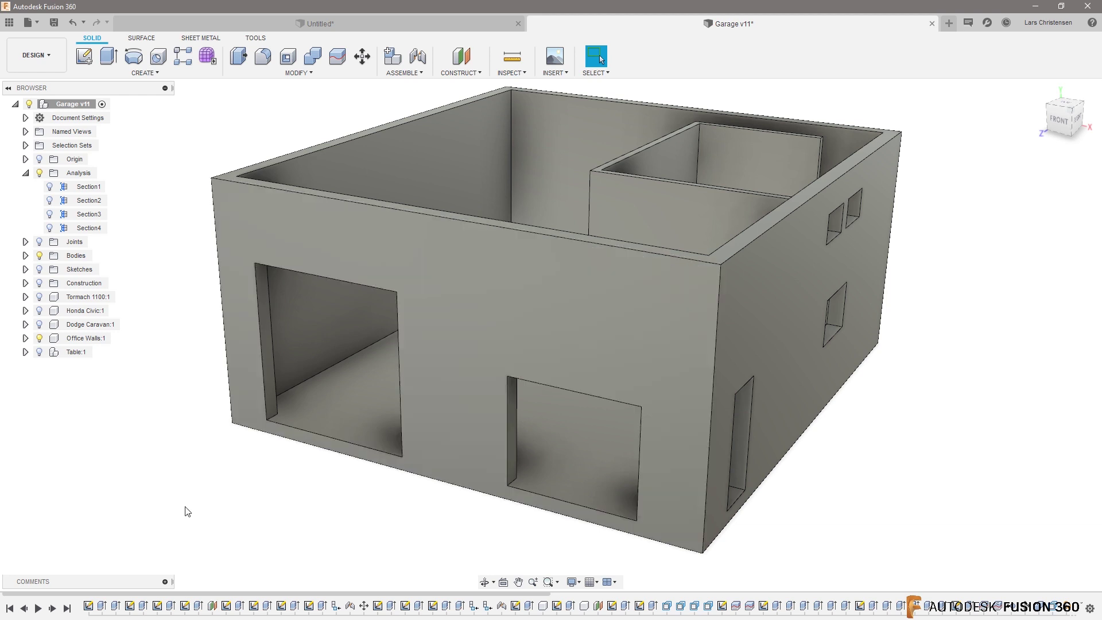
left_click(25, 173)
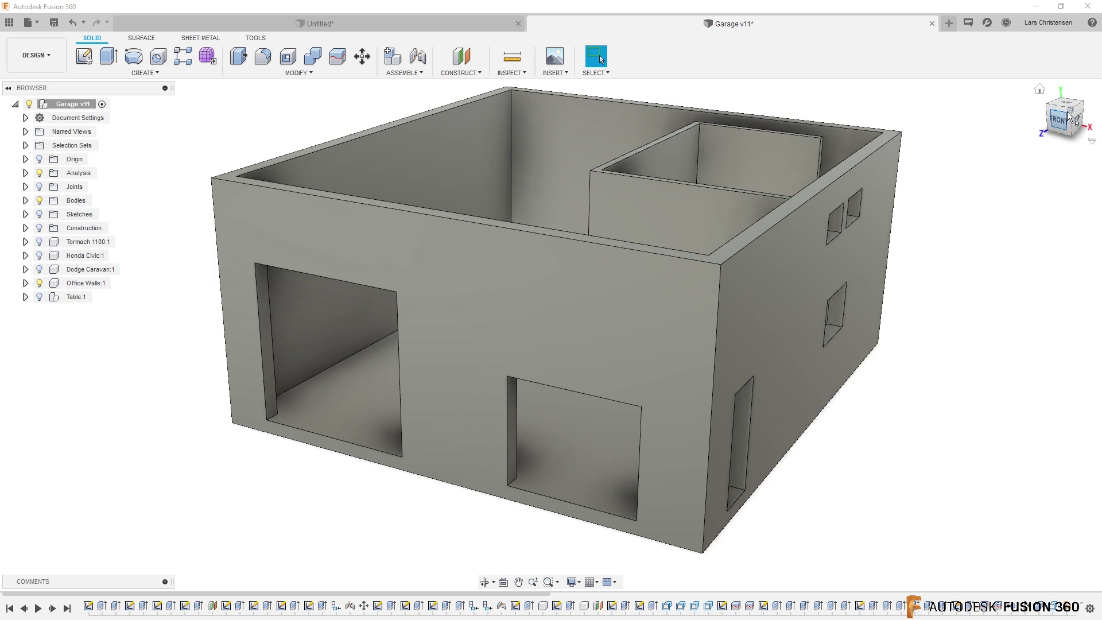
Show the origin planes, orbit to look down into the garage, and start Inspect > Measure.
left_click(1061, 132)
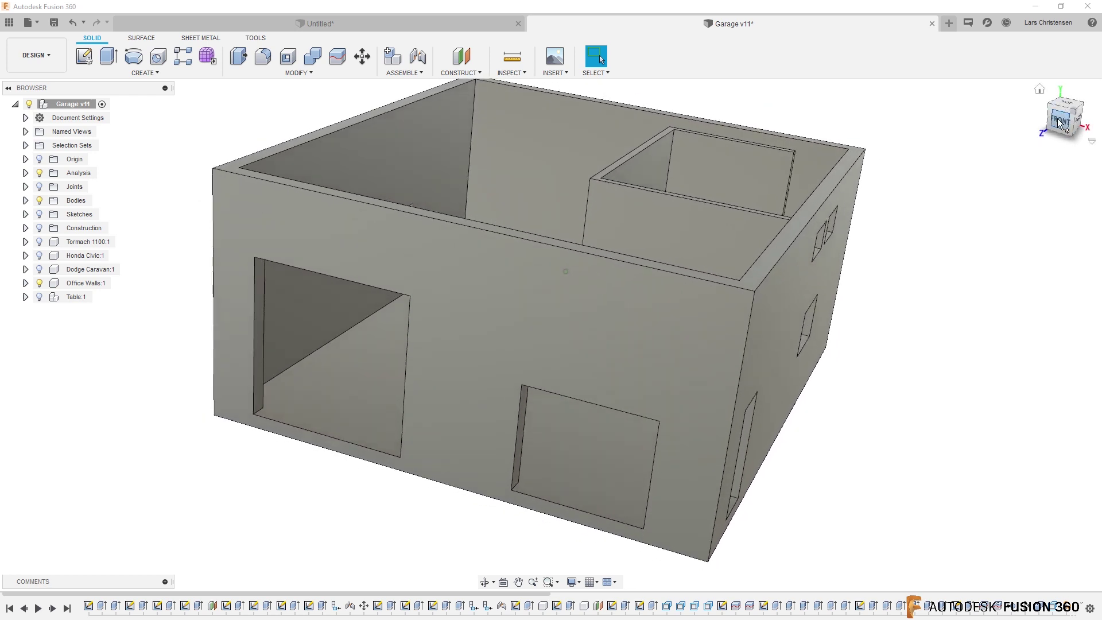
left_click_drag(1058, 122, 1030, 213)
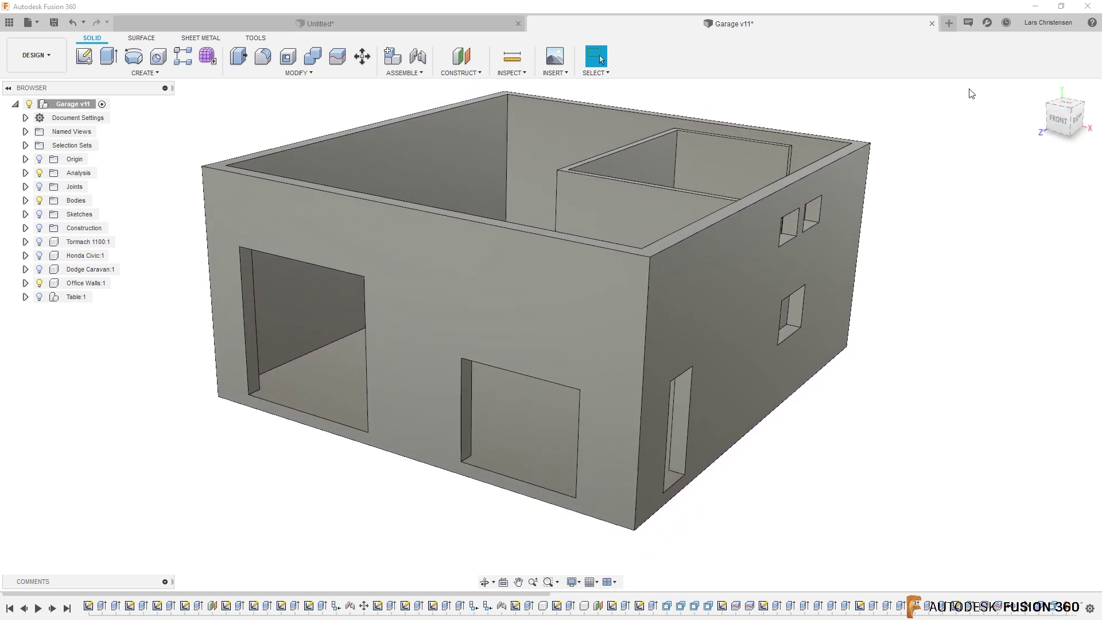
mouse_move(1019, 327)
middle_mouse_down("shift")
mouse_move(782, 366)
mouse_move(197, 261)
mouse_move(115, 218)
middle_mouse_up("shift")
left_click(39, 159)
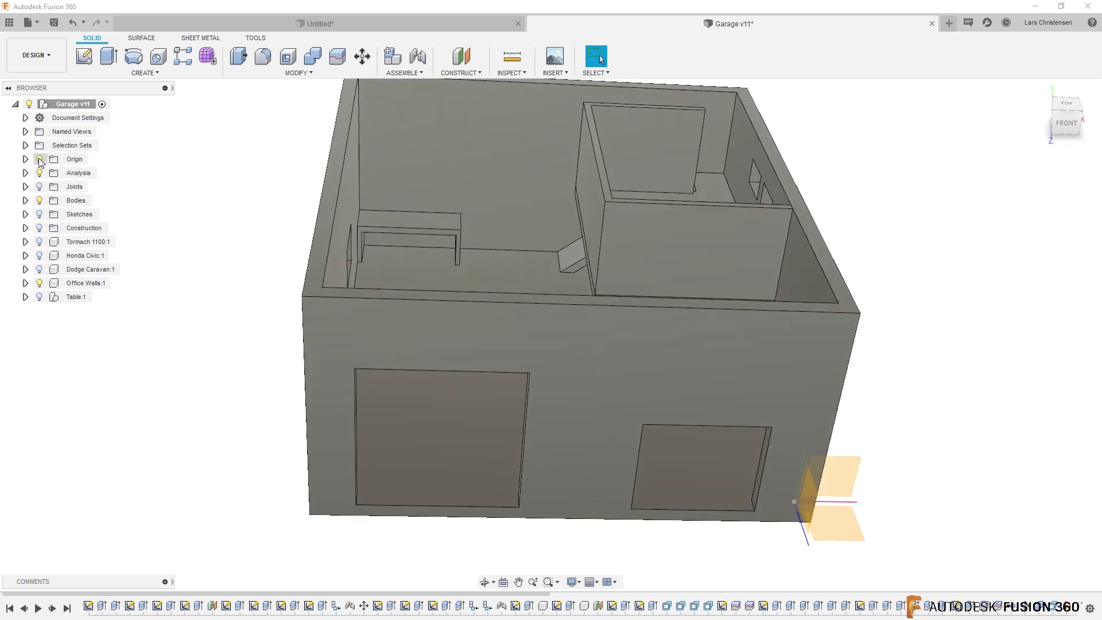
middle_click_drag(58, 195, 191, 326, "shift")
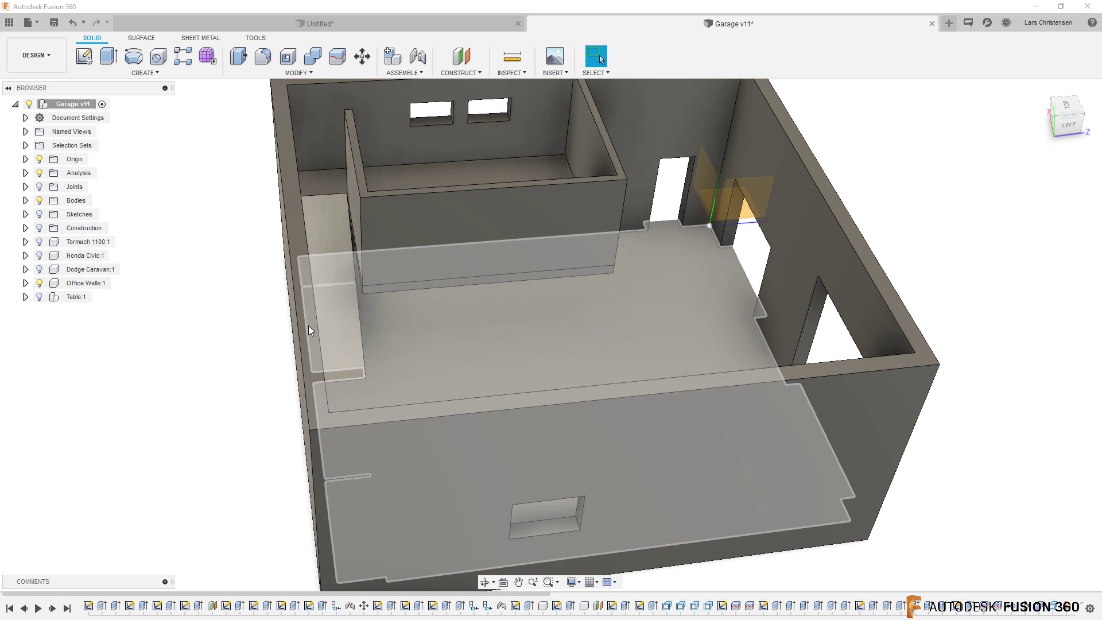
middle_click_drag(308, 325, 294, 170, "shift")
left_click(519, 65)
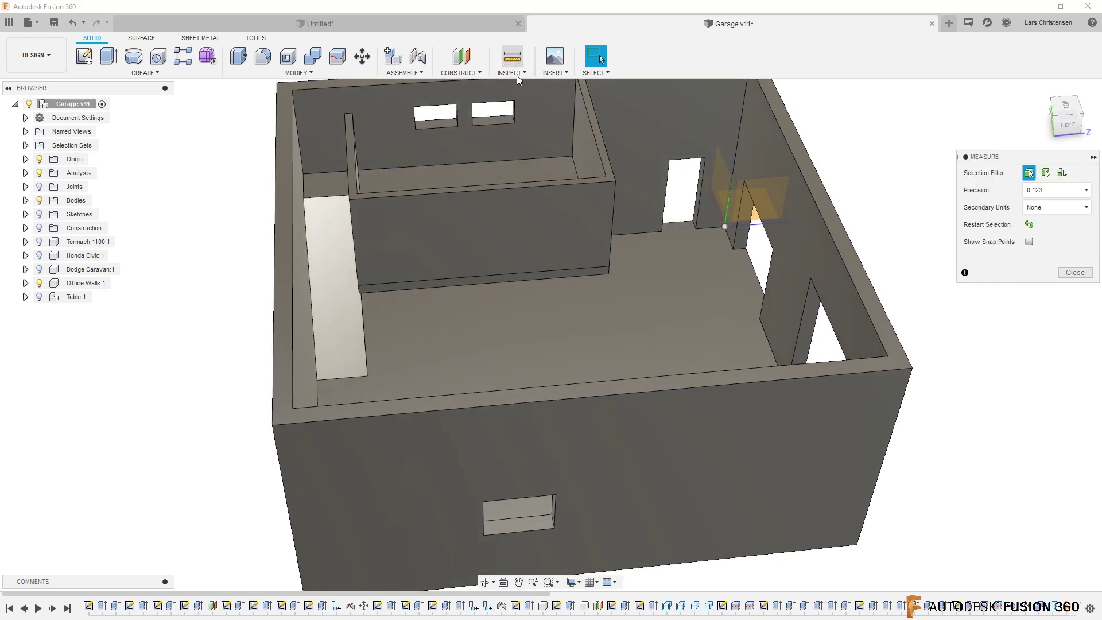
Measure the distance from the origin to the wall corner, then clear it.
left_click(724, 226)
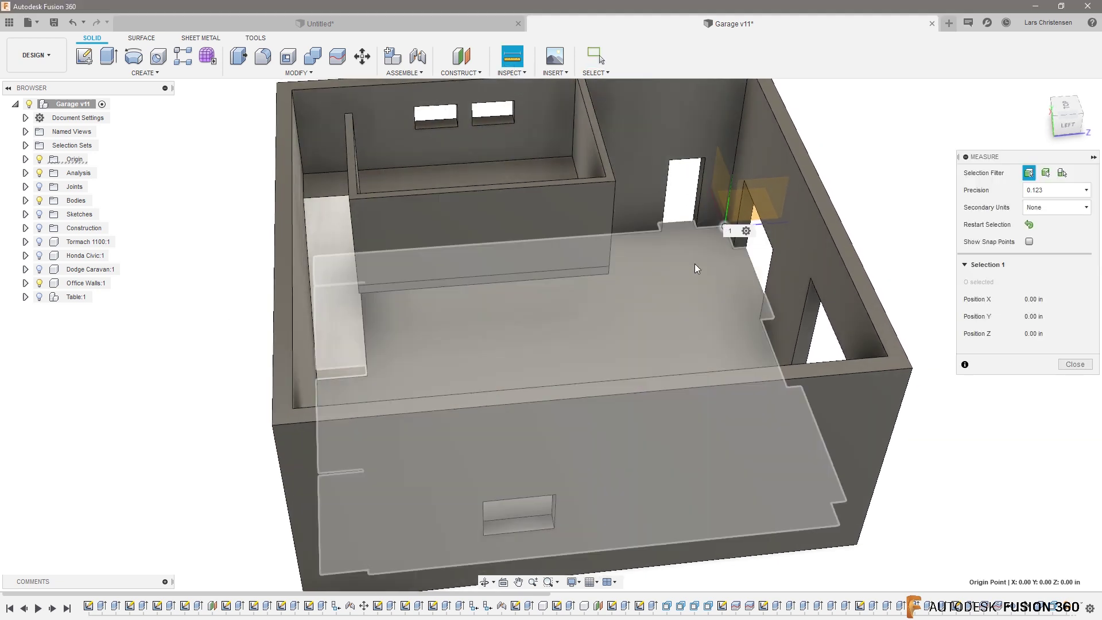
middle_click_drag(656, 297, 724, 360, "shift")
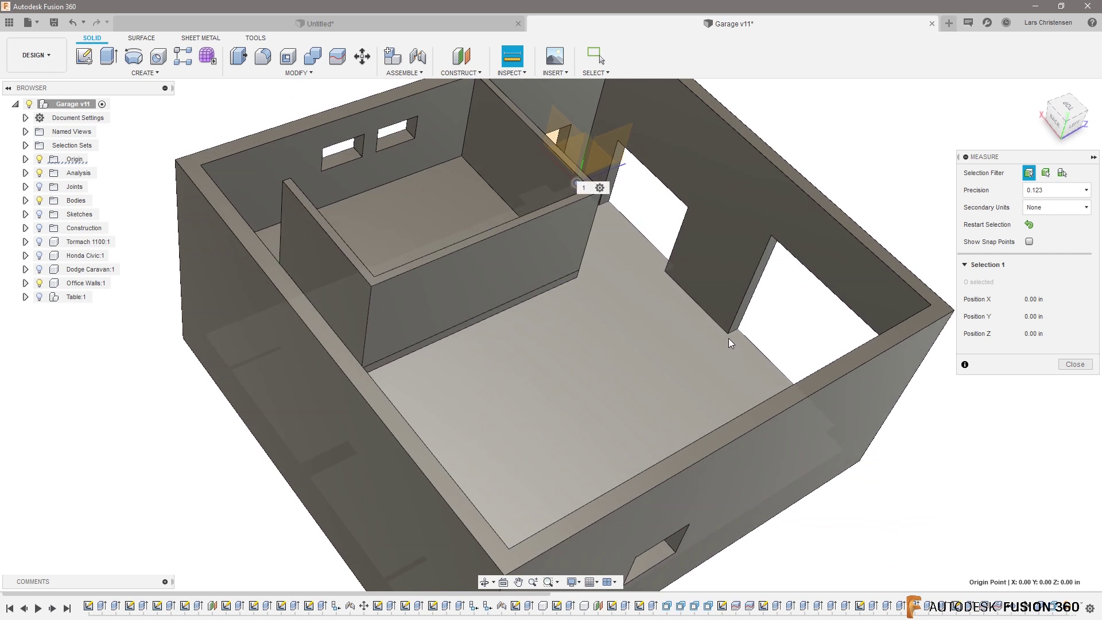
left_click(729, 333)
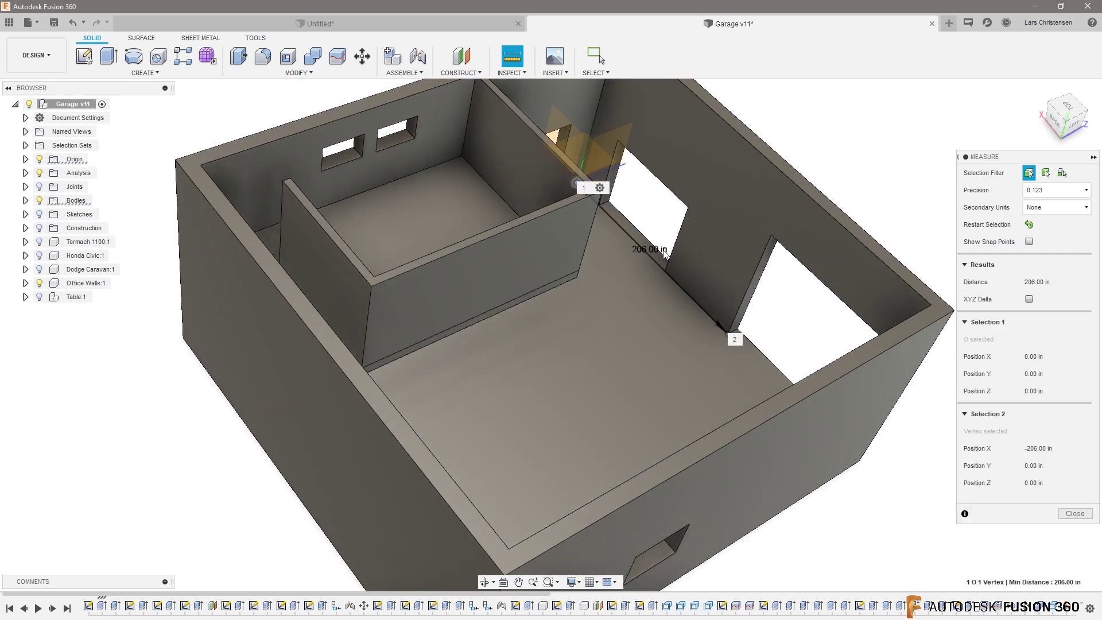
left_click(859, 162)
middle_click_drag(859, 163, 867, 251, "shift")
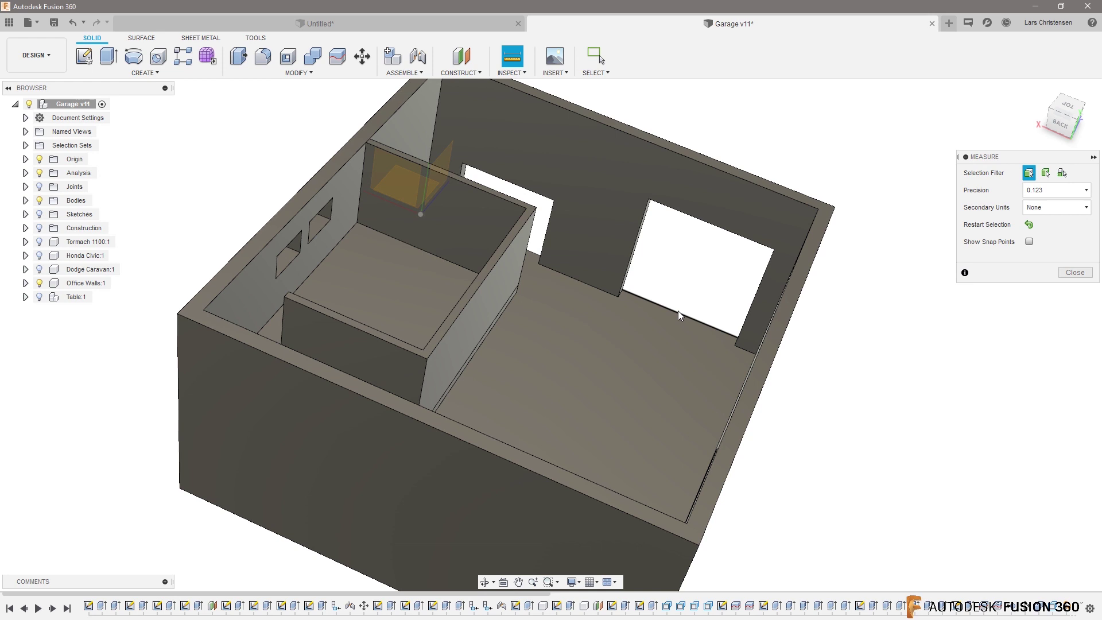
Measure the 117.00 in opening width and the 118.00 in wall edge, then close Measure.
left_click(618, 294)
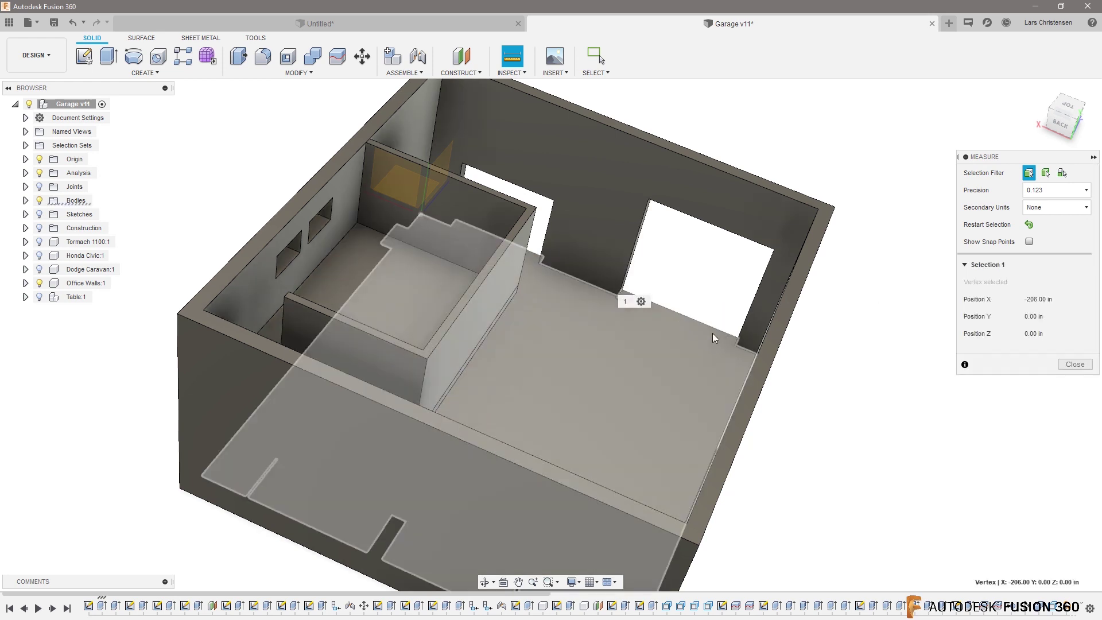
left_click(737, 347)
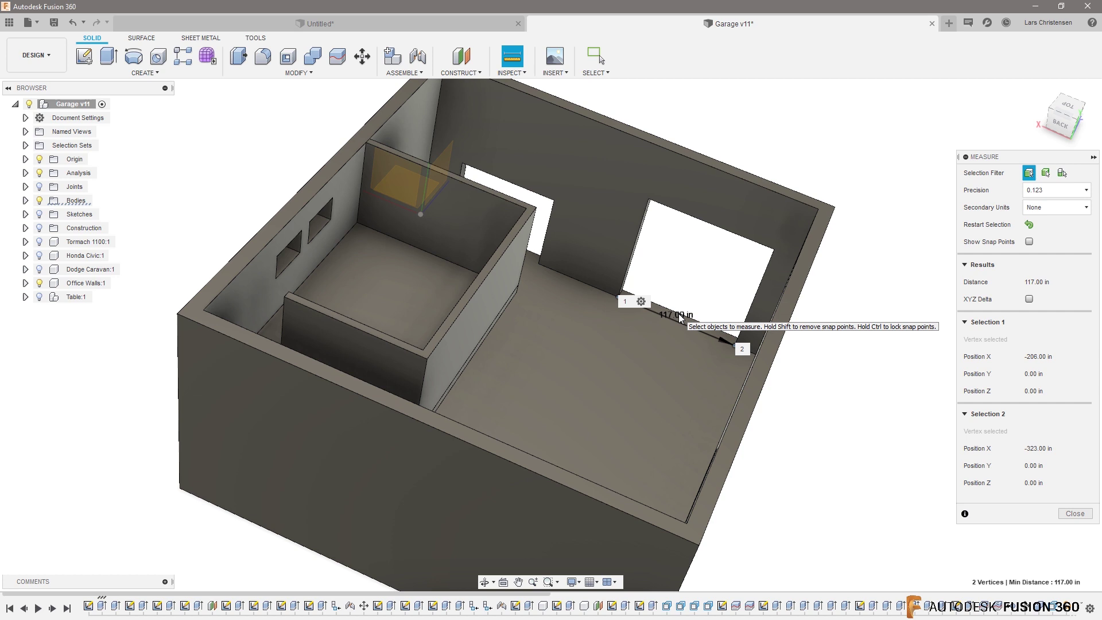
left_click(742, 322)
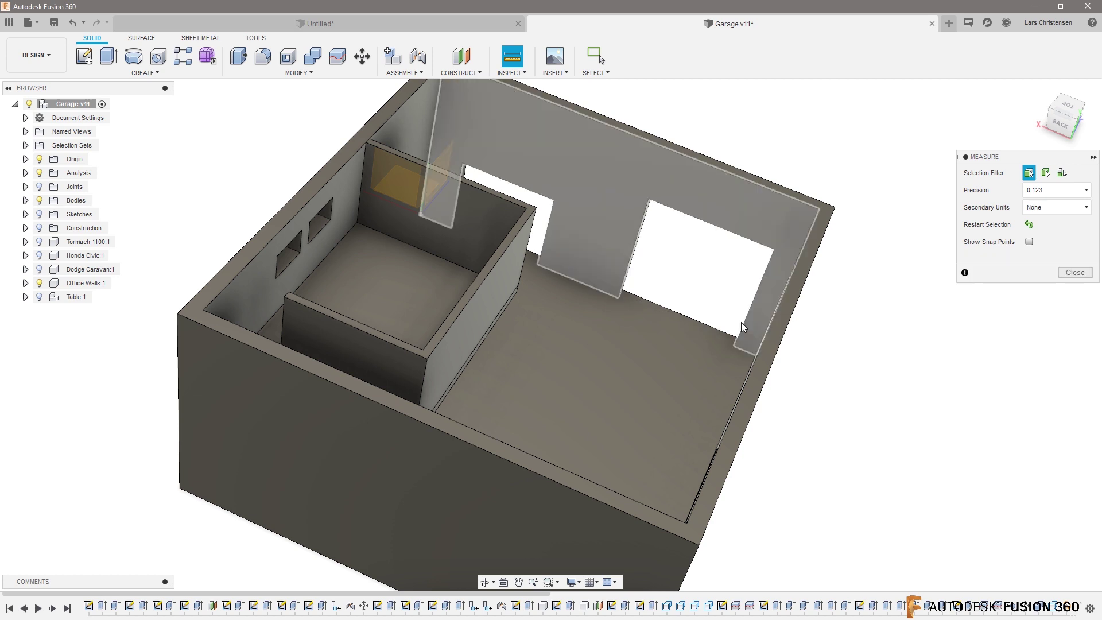
left_click(623, 287)
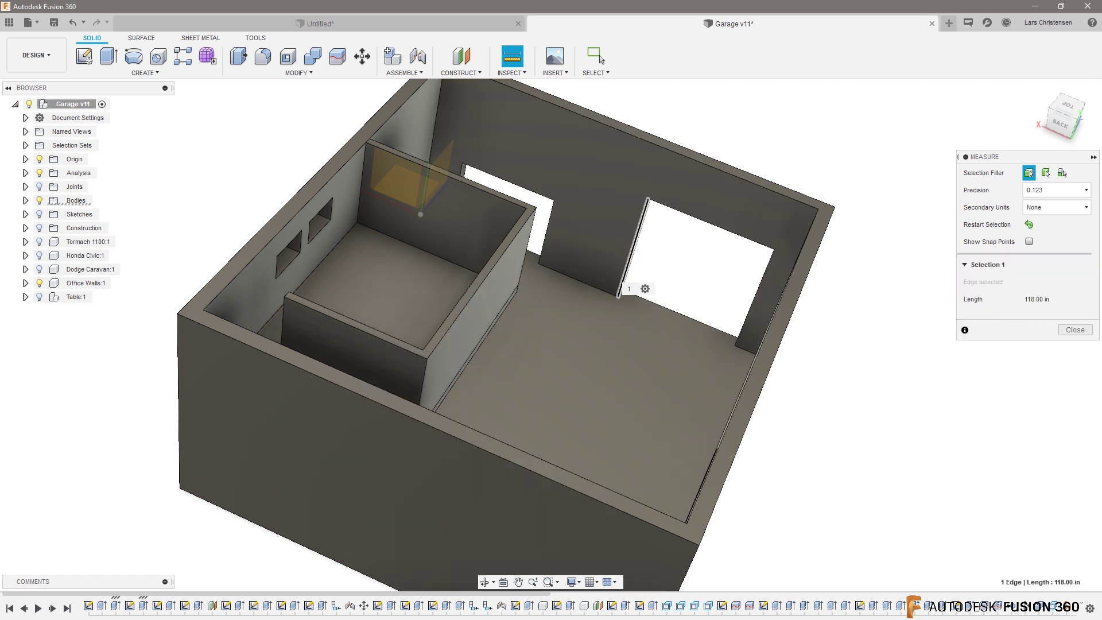
key("F6")
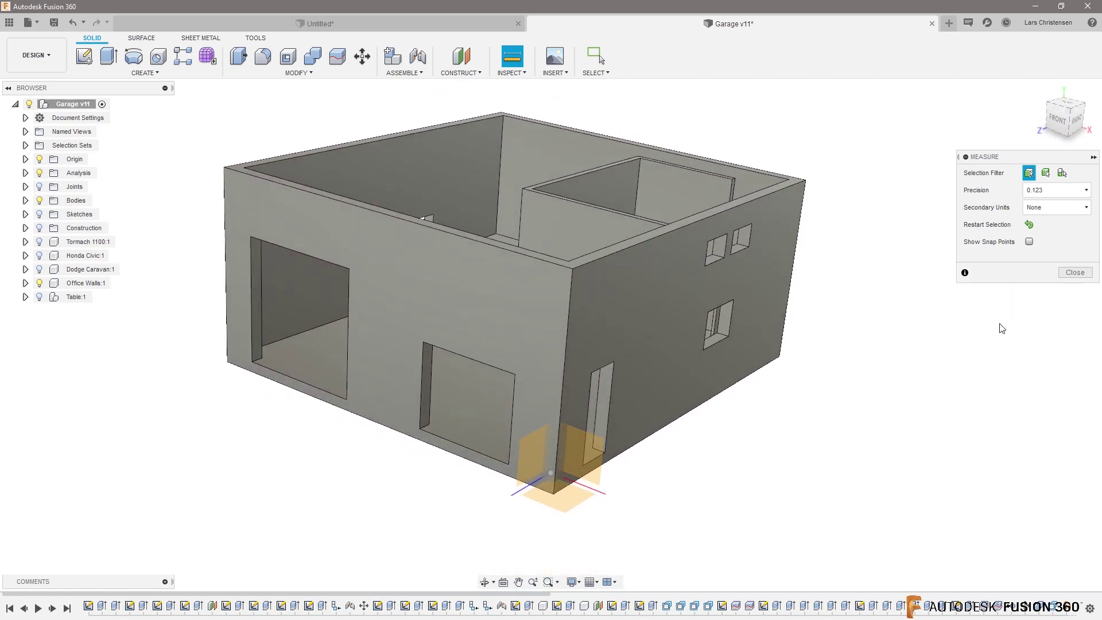
left_click(1075, 273)
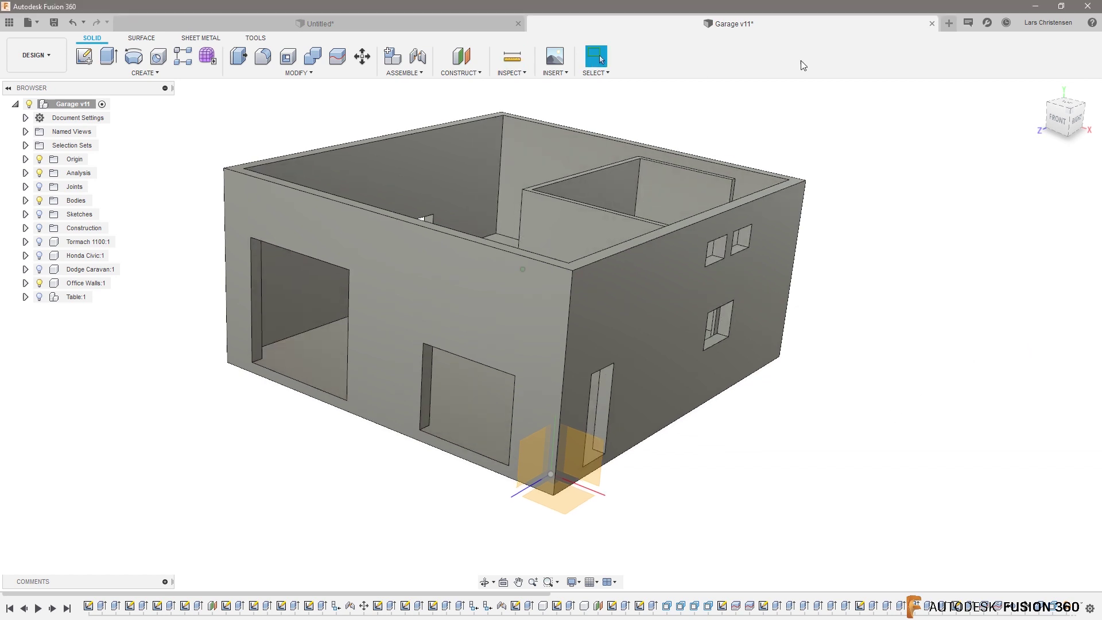
In a new design, set Preferences' default modeling orientation to Y up and apply it.
left_click(949, 23)
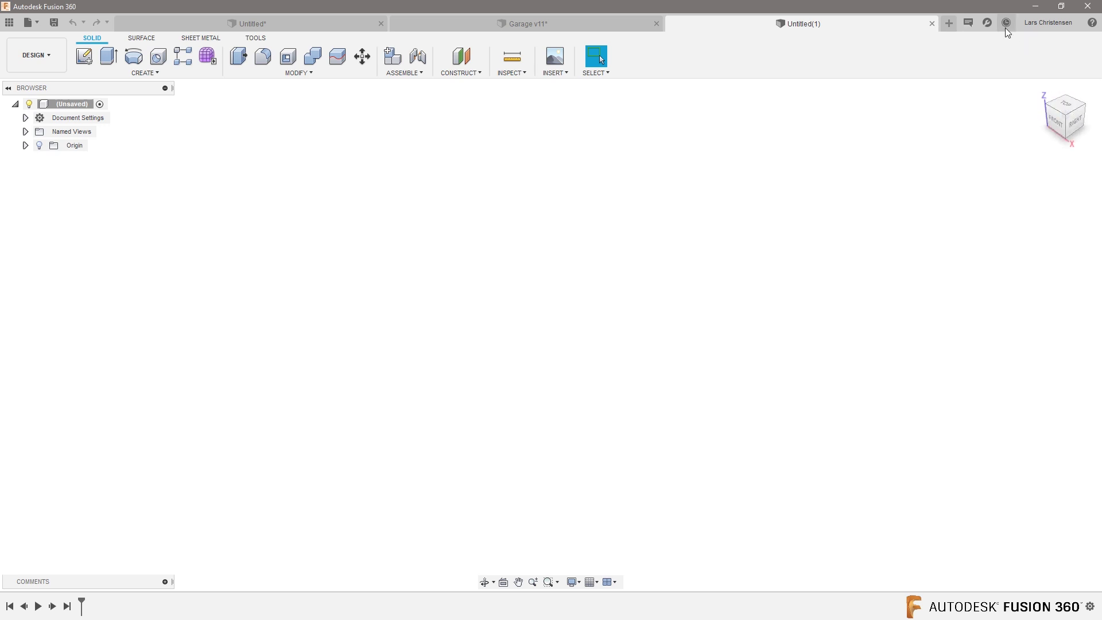
mouse_move(1043, 26)
left_click(1043, 62)
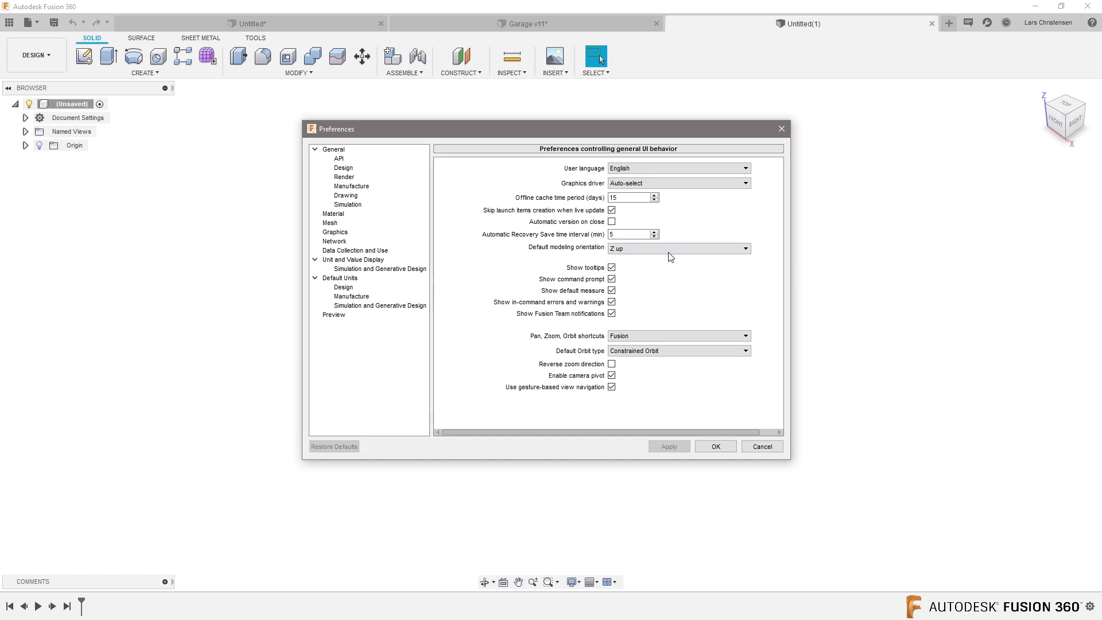
left_click(670, 252)
left_click(632, 259)
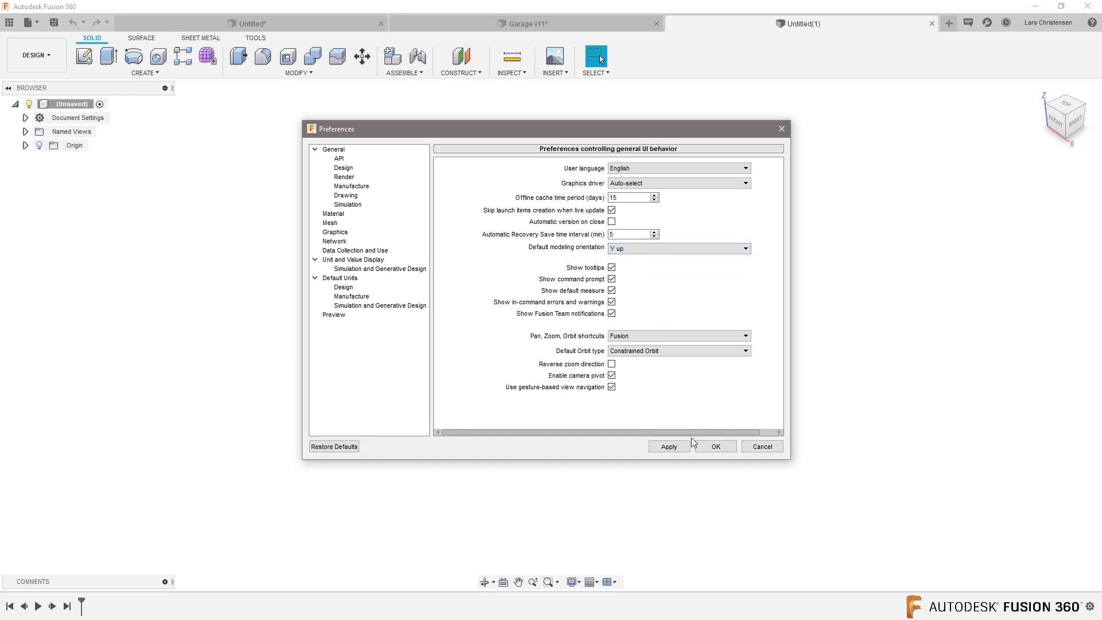
left_click(669, 447)
Replace the empty design with a fresh Untitled(1) design and show its origin planes.
left_click(716, 447)
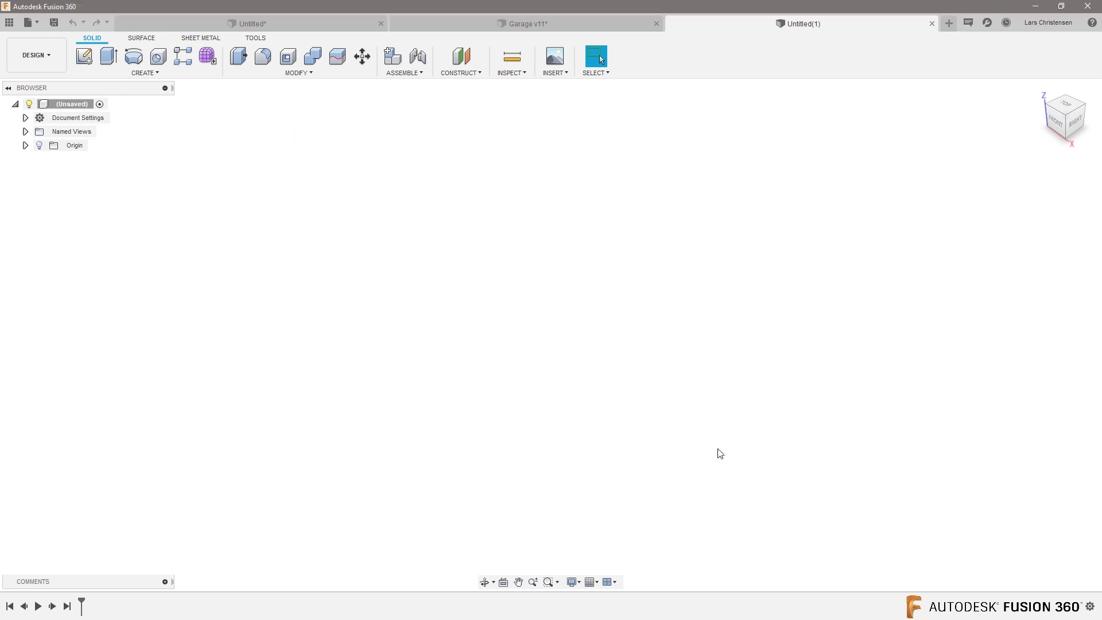
left_click(932, 24)
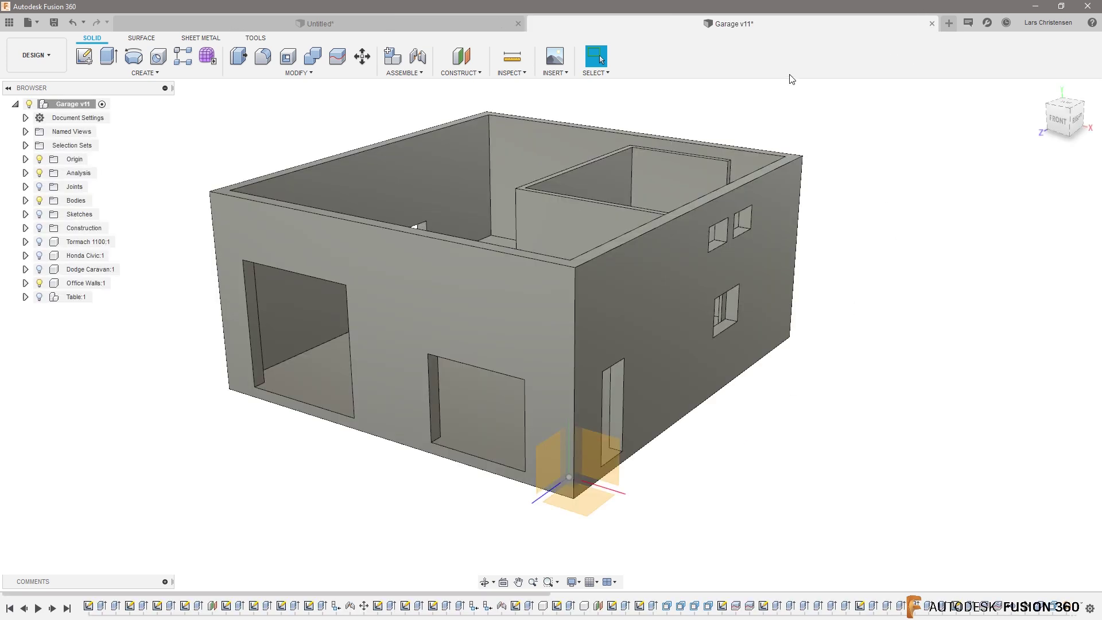
left_click(948, 23)
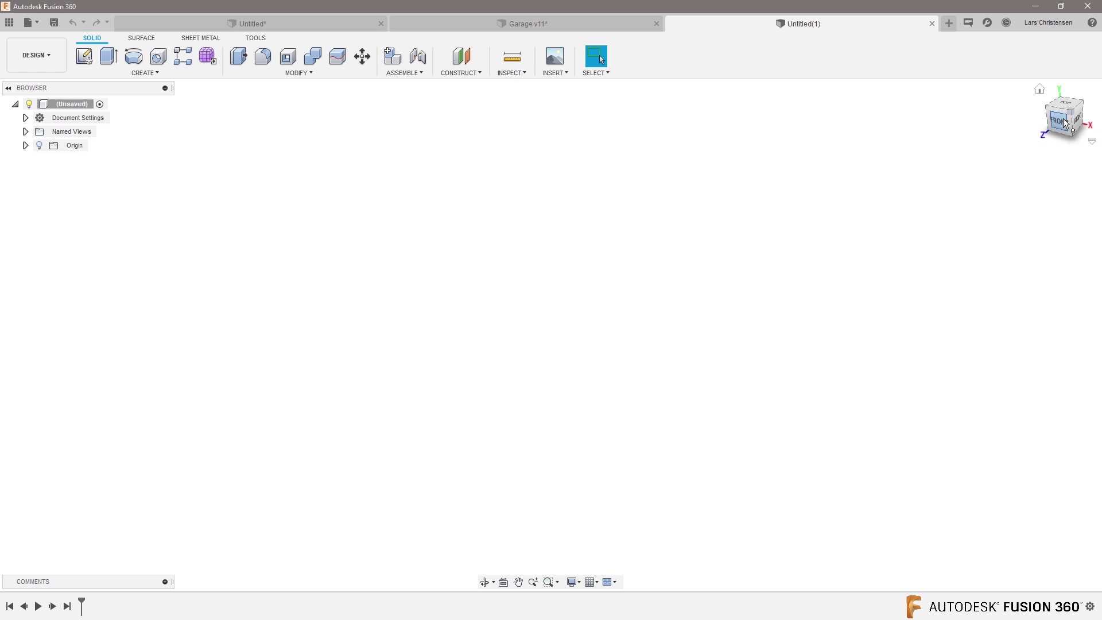
left_click(598, 25)
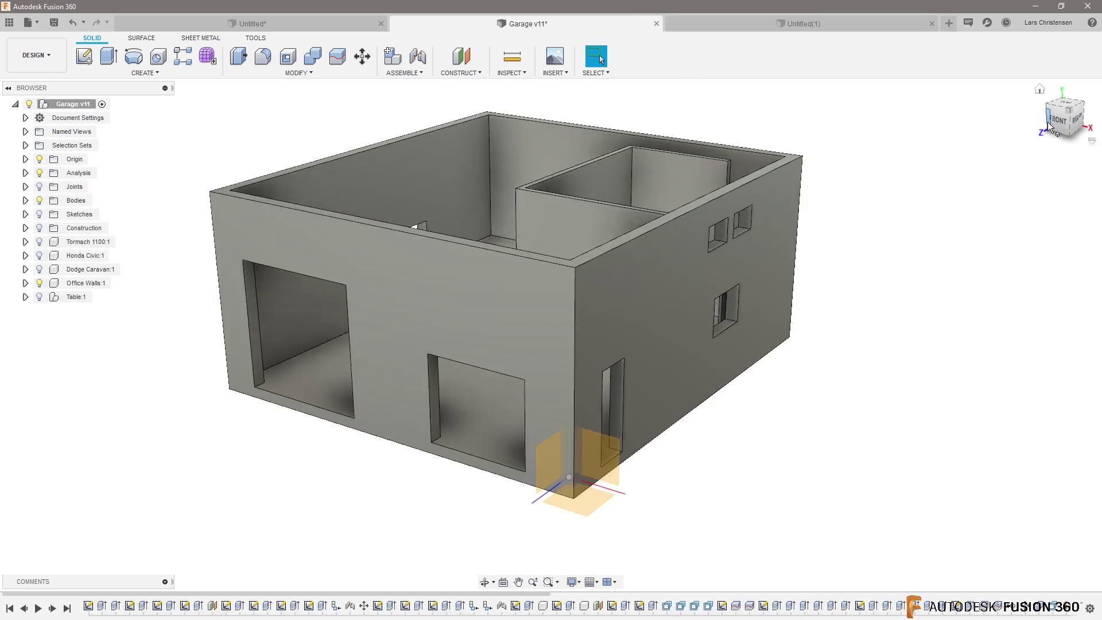
left_click(818, 22)
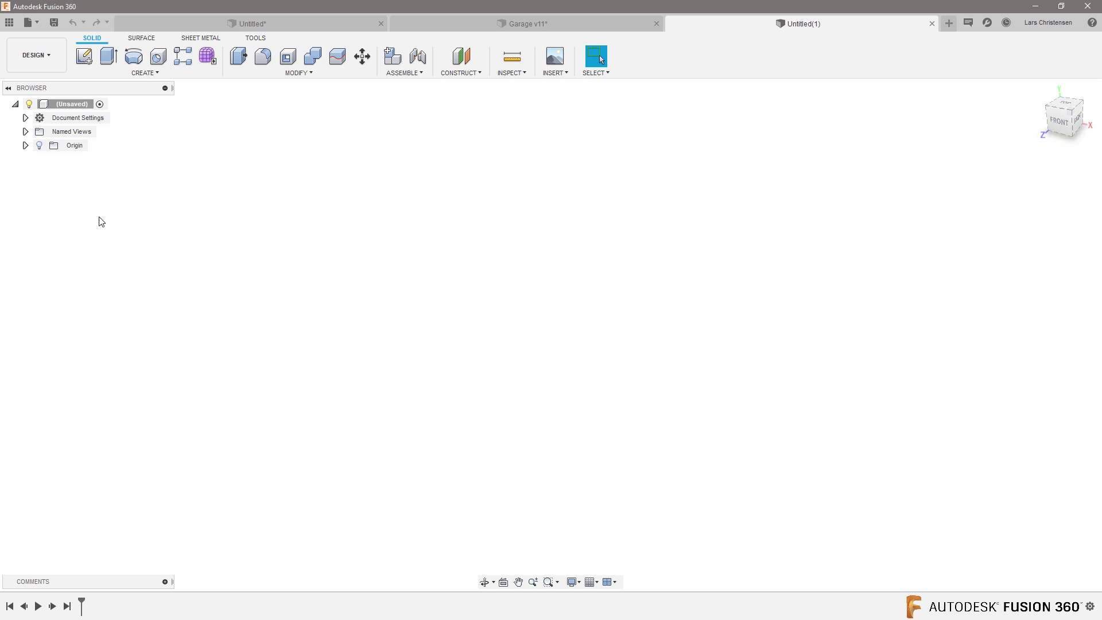
left_click(39, 145)
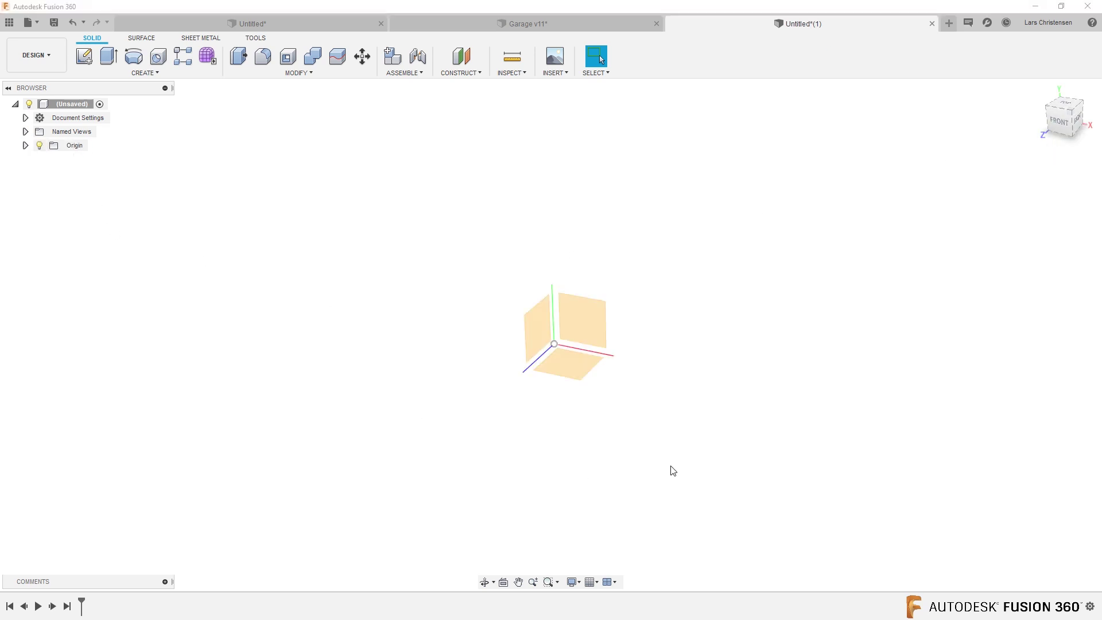
Create a trial sketch on the XY plane, cancel its rectangle, finish it and delete it.
left_click(83, 57)
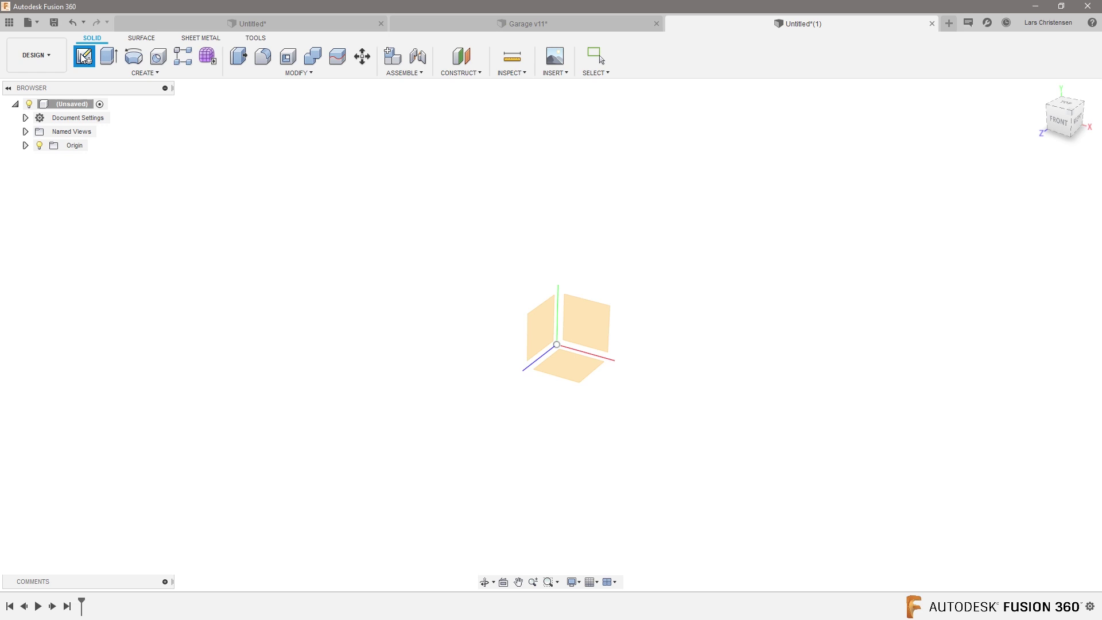
left_click(586, 322)
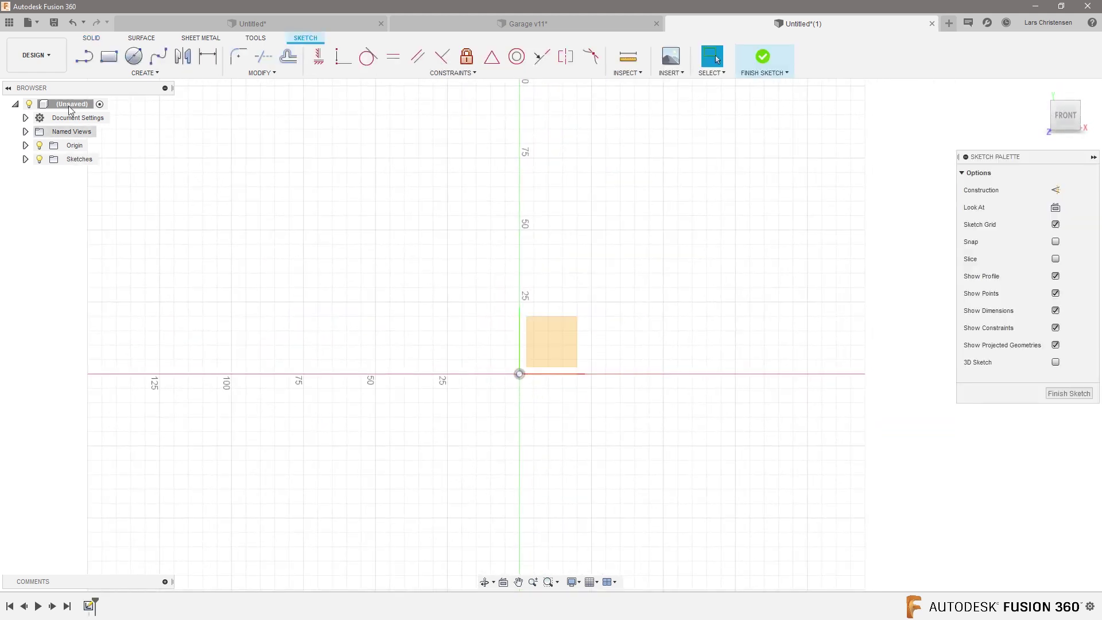
left_click(105, 62)
left_click(209, 380)
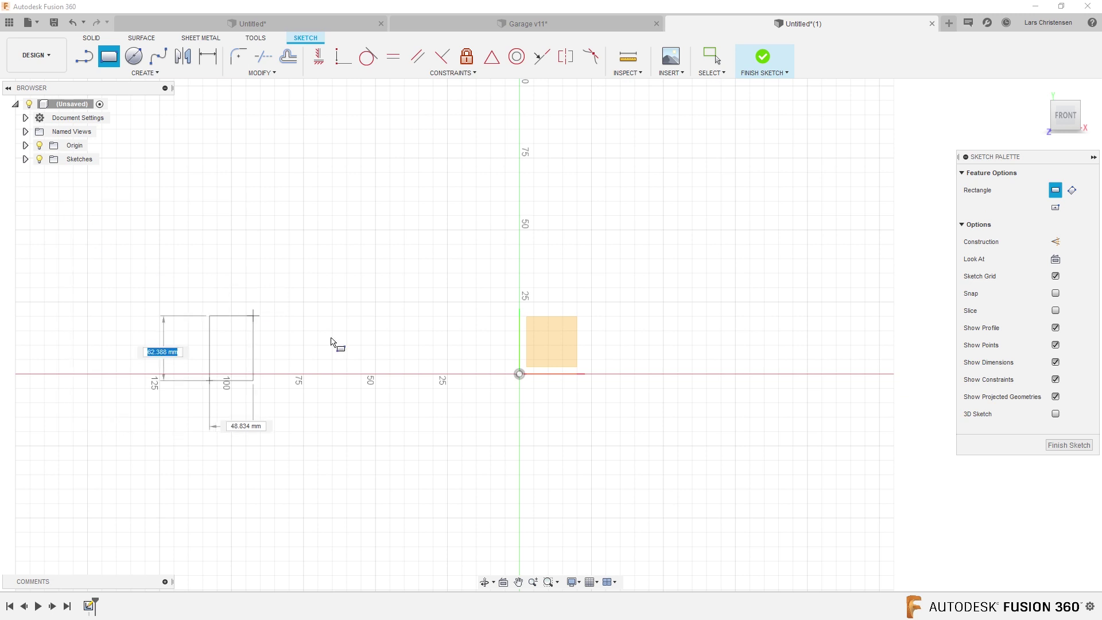
key("Escape")
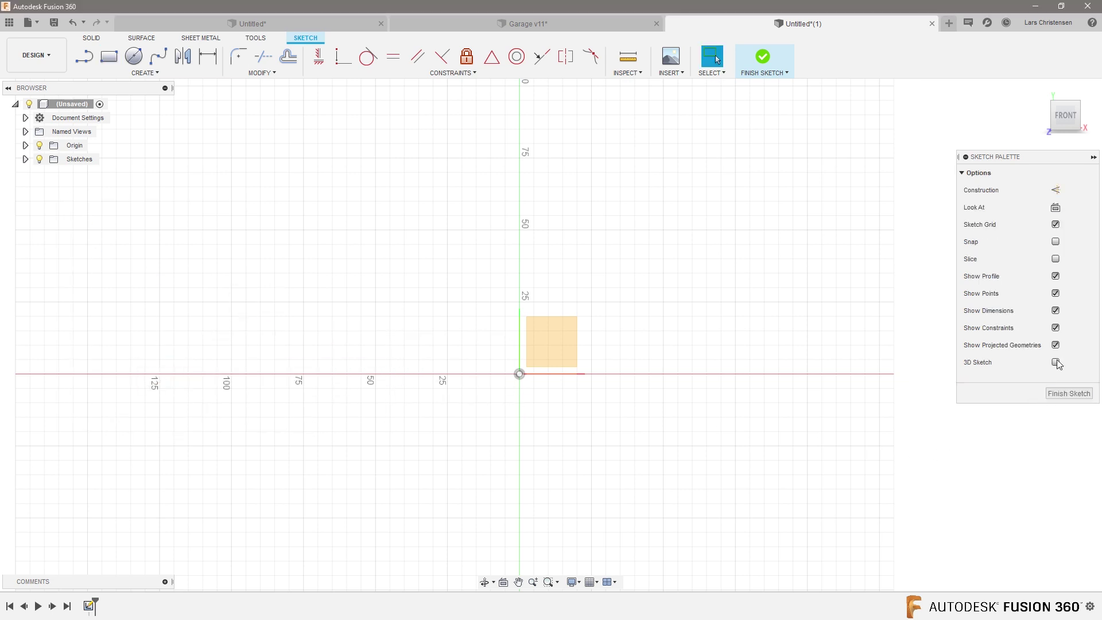
left_click(1060, 394)
left_click(89, 606)
key("Delete")
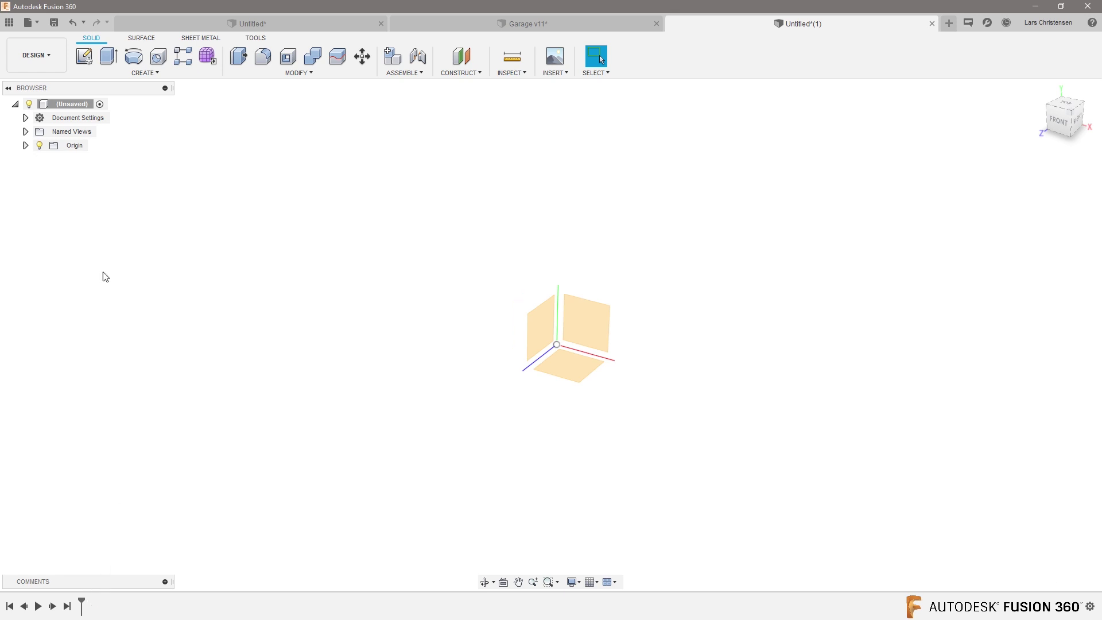
Change the document units in Document Settings from millimetres to inches.
left_click(25, 117)
left_click(102, 131)
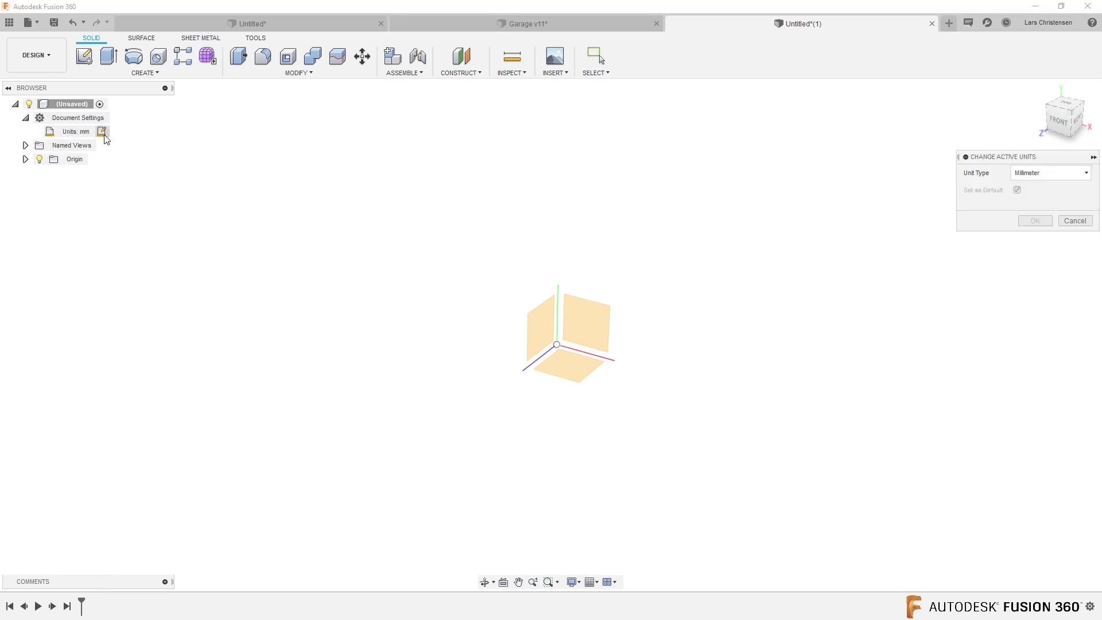
left_click(1051, 173)
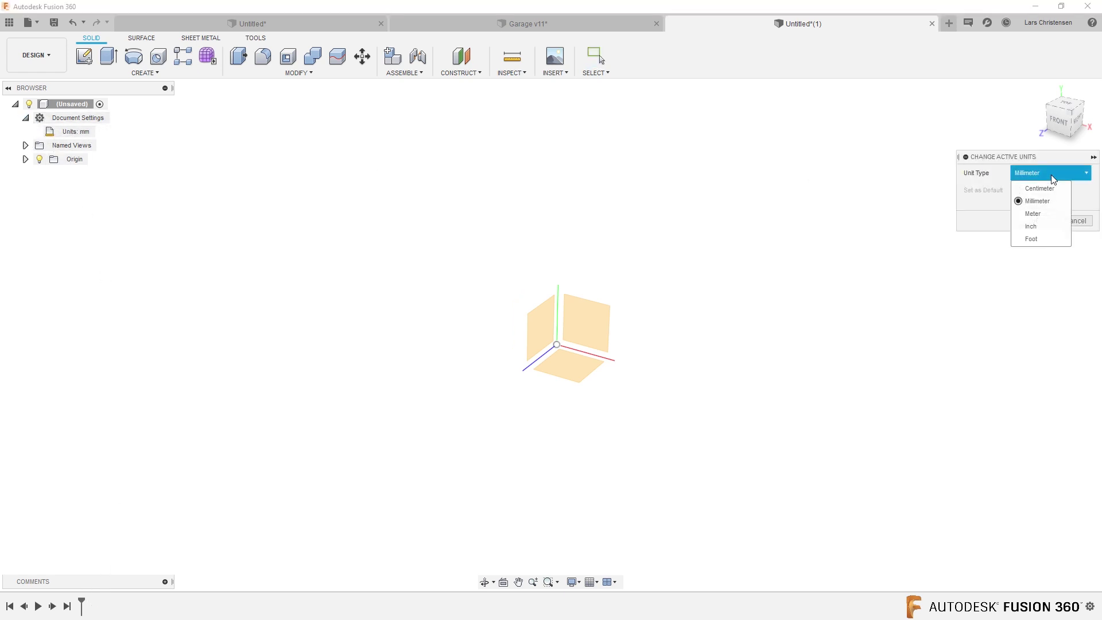
left_click(1045, 227)
left_click(1042, 220)
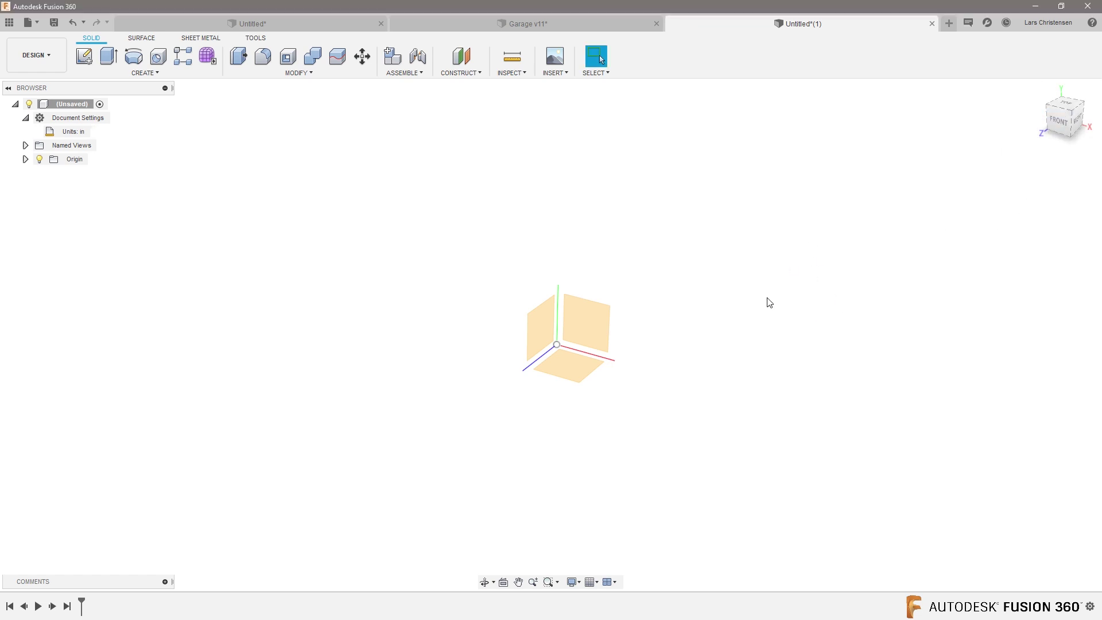
Sketch a two-point rectangle on the front XY plane, 118 in high and 117 in wide.
left_click(84, 56)
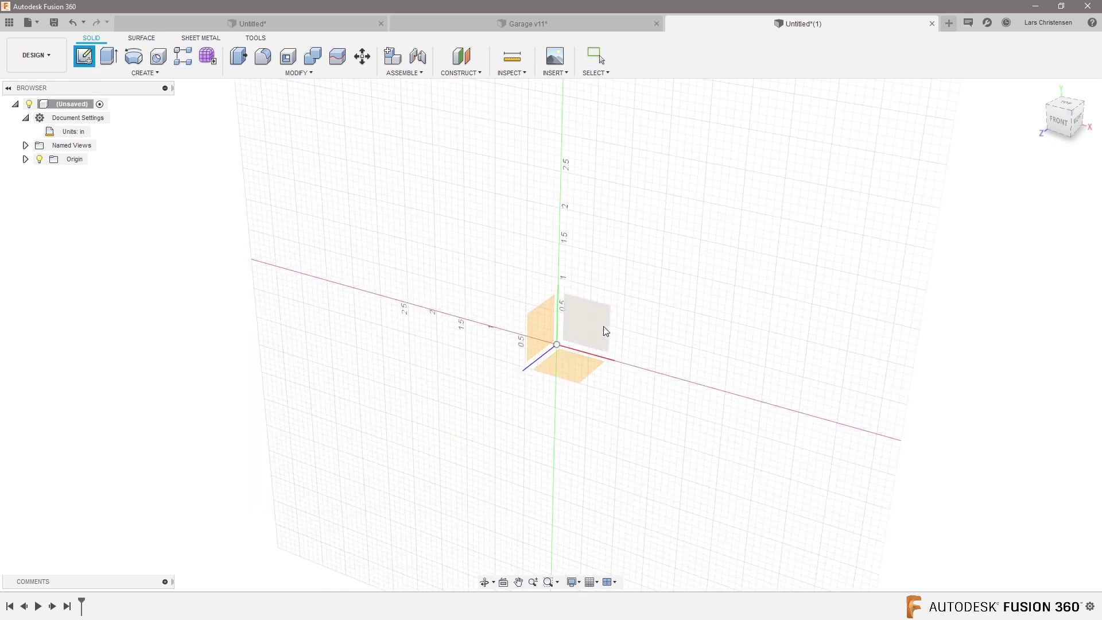
left_click(604, 328)
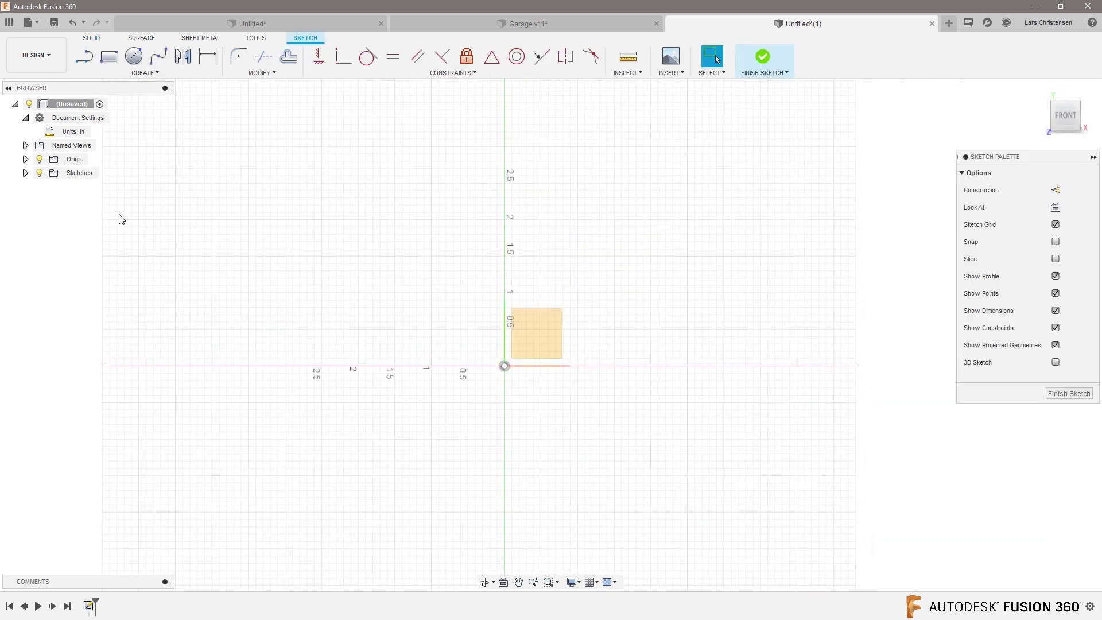
left_click(108, 55)
left_click(293, 328)
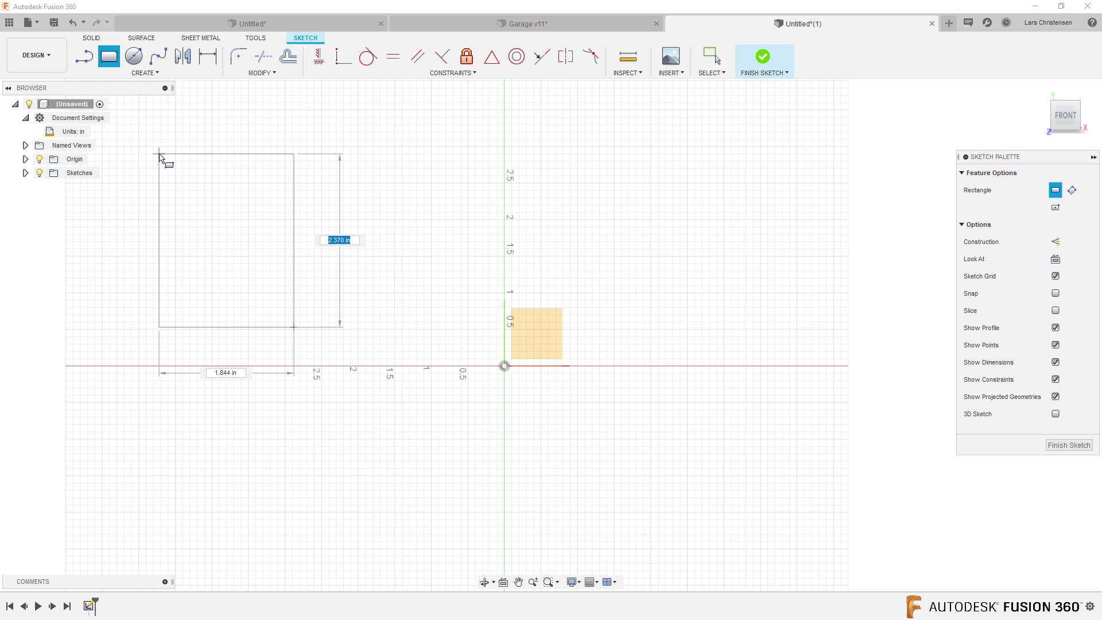
type("118")
key("Tab")
type("11")
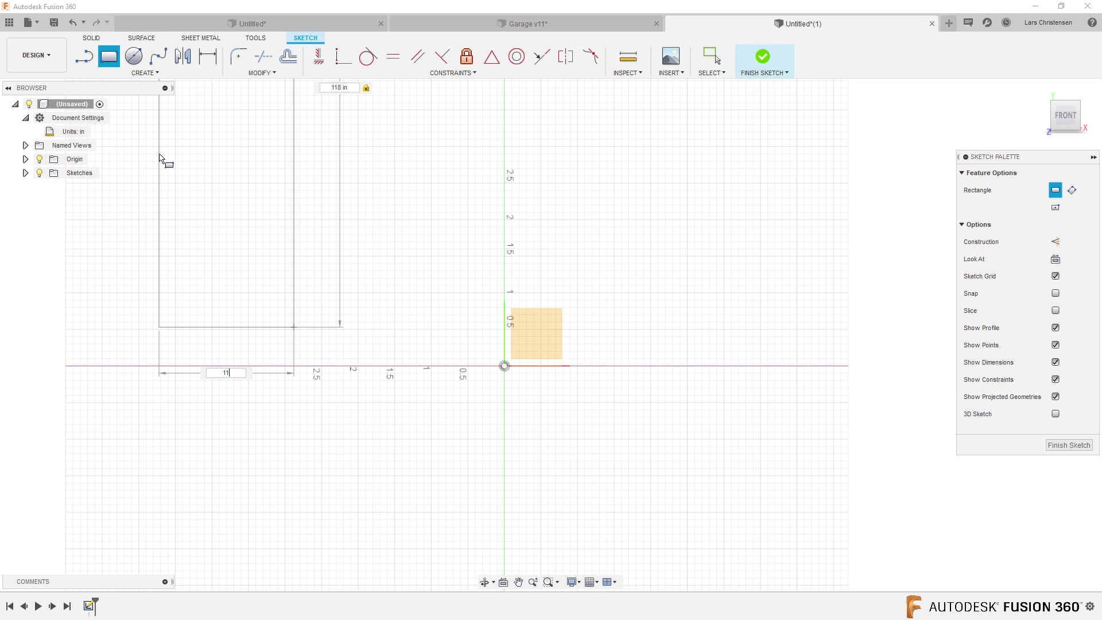
left_click(160, 158)
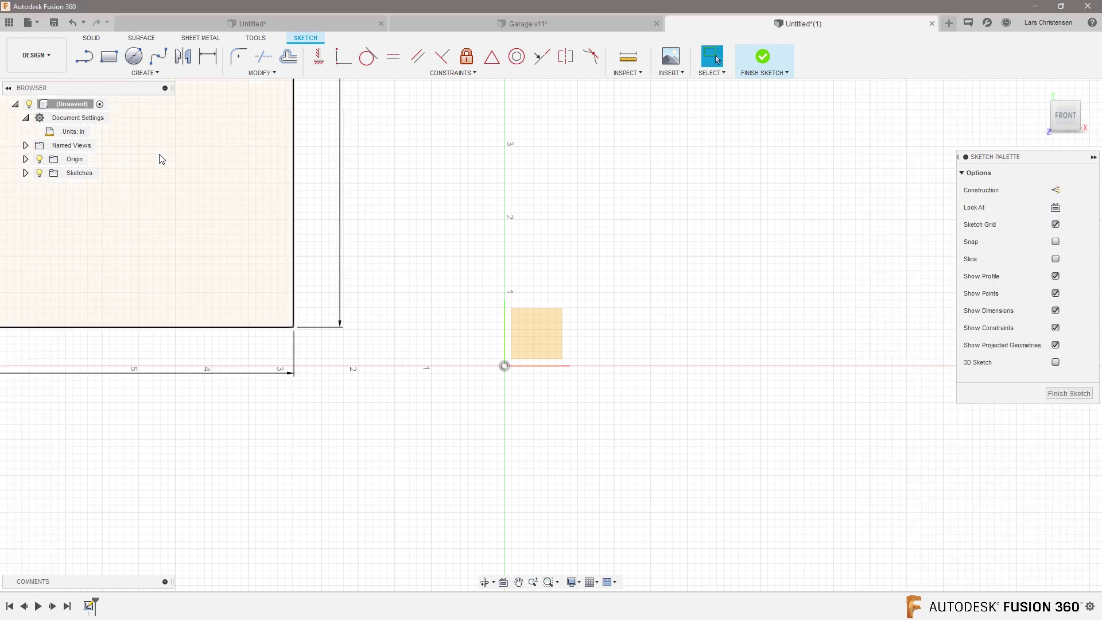
scroll(406, 402, "down", 5)
key("Escape")
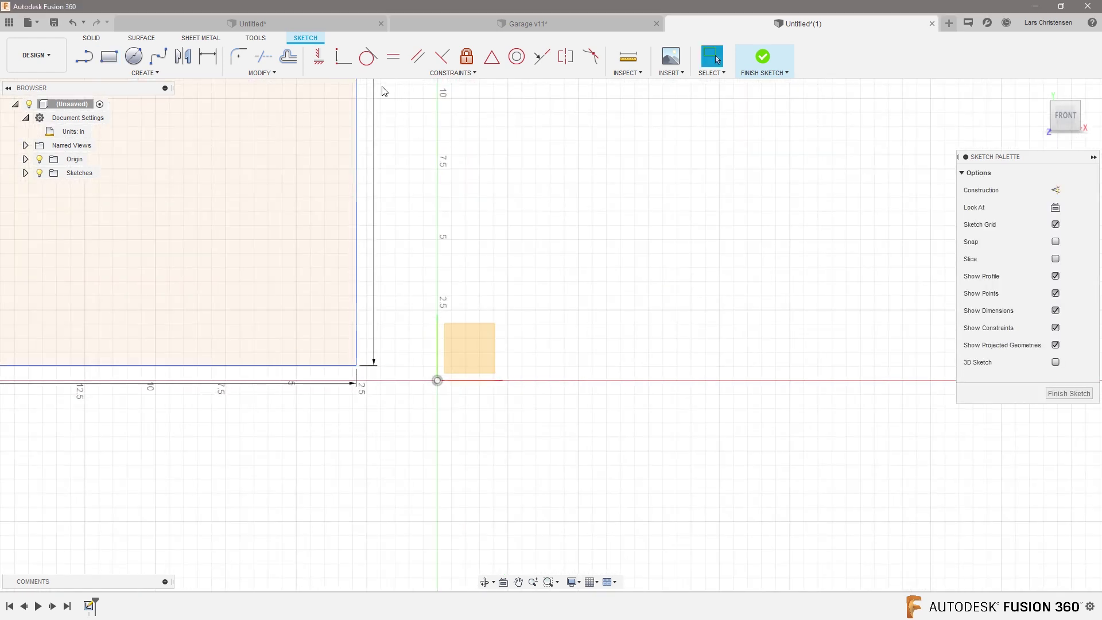
Constrain the rectangle's bottom edge horizontally in line with the origin.
left_click(343, 56)
left_click(326, 368)
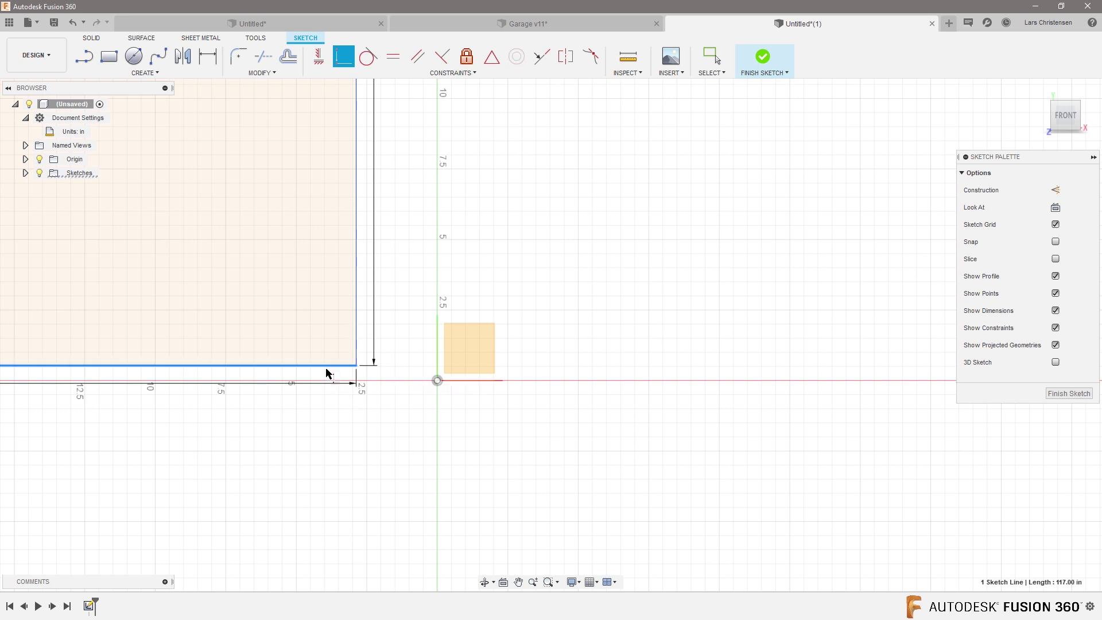
left_click(436, 381)
scroll(600, 445, "down", 1)
scroll(600, 445, "down", 1)
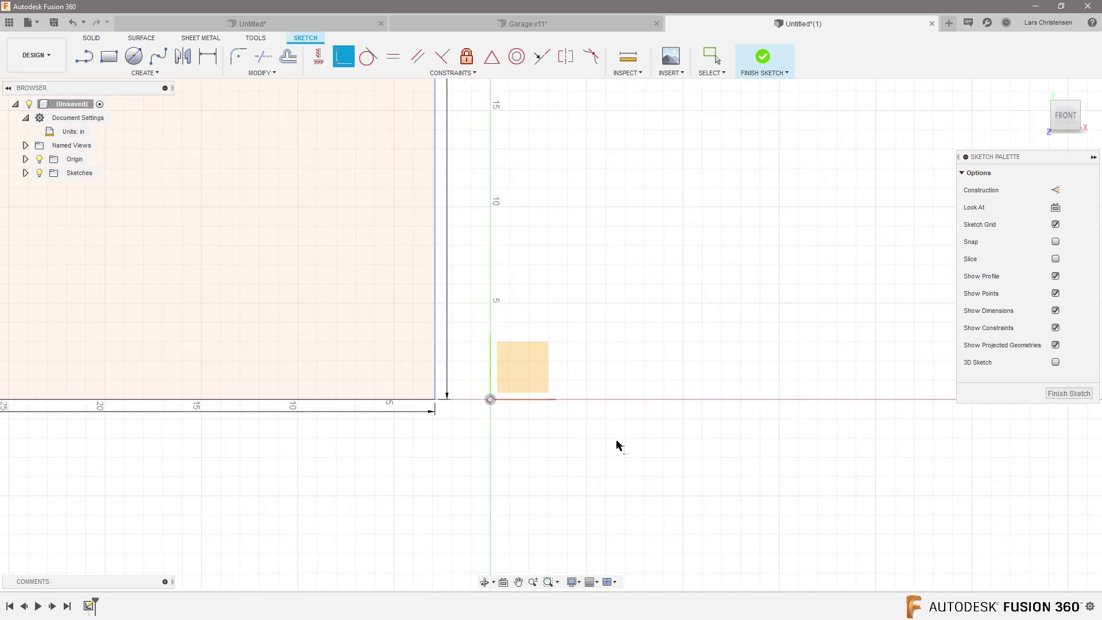
Dimension the rectangle's right edge 206 in from the vertical axis.
left_click(202, 60)
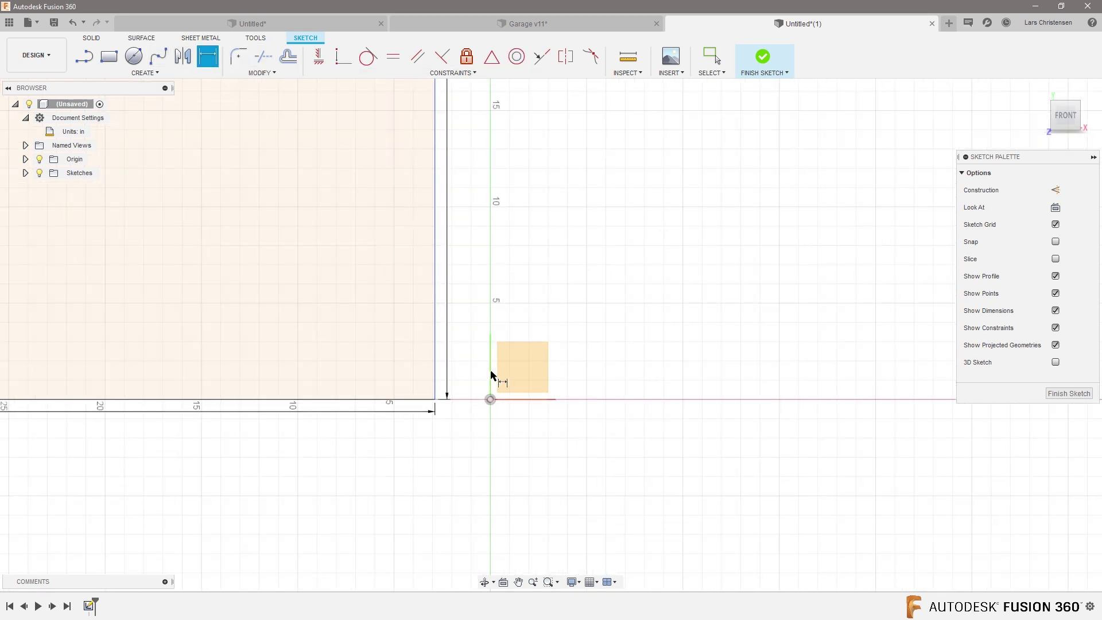
left_click(434, 364)
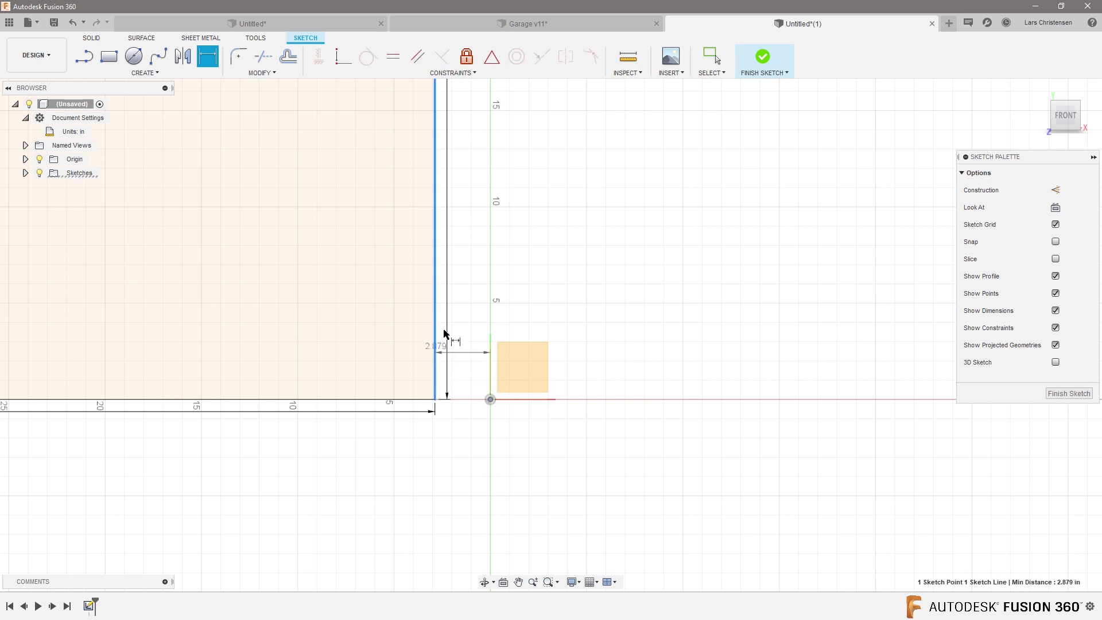
left_click(490, 339)
left_click(467, 264)
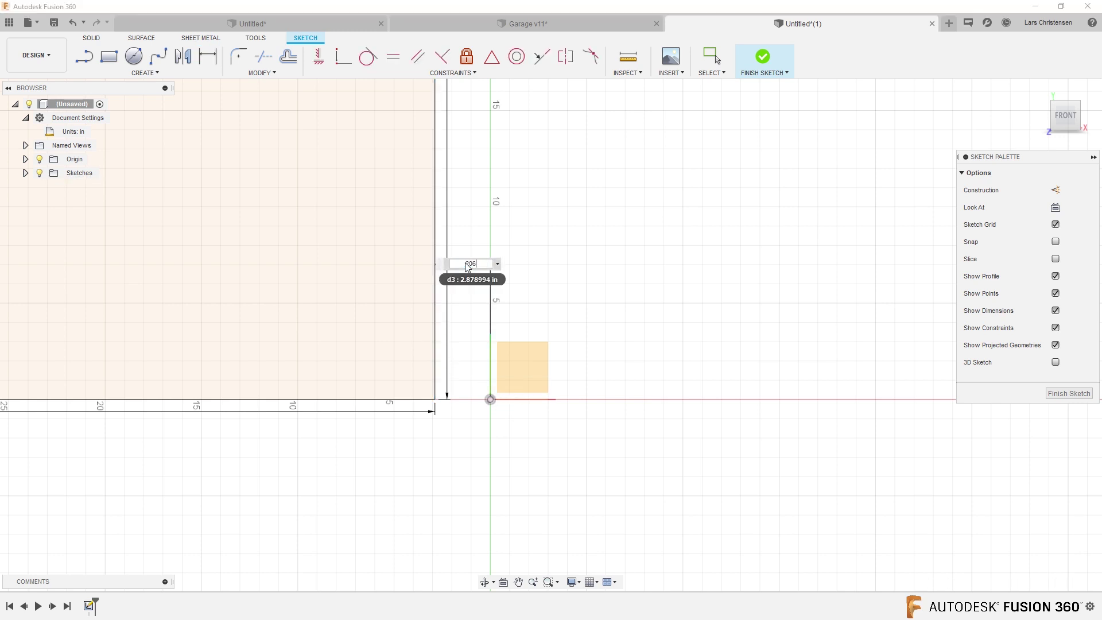
type("206")
key("Return")
Zoom out, tilt the sketch into a 3-D view, and finish the sketch.
scroll(556, 364, "down", 5)
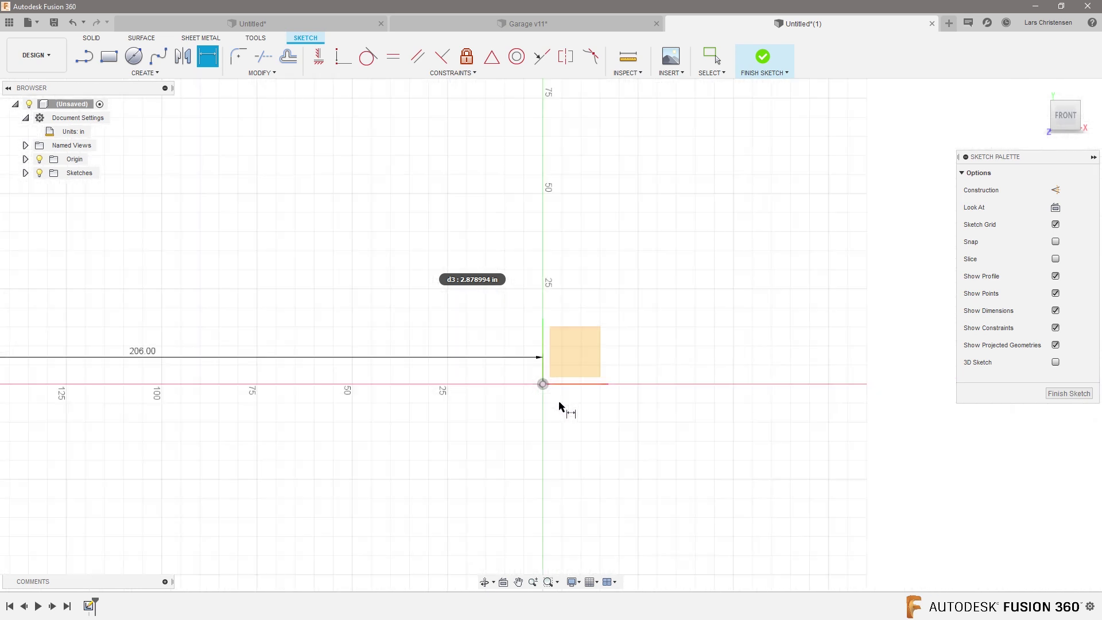
scroll(560, 409, "down", 3)
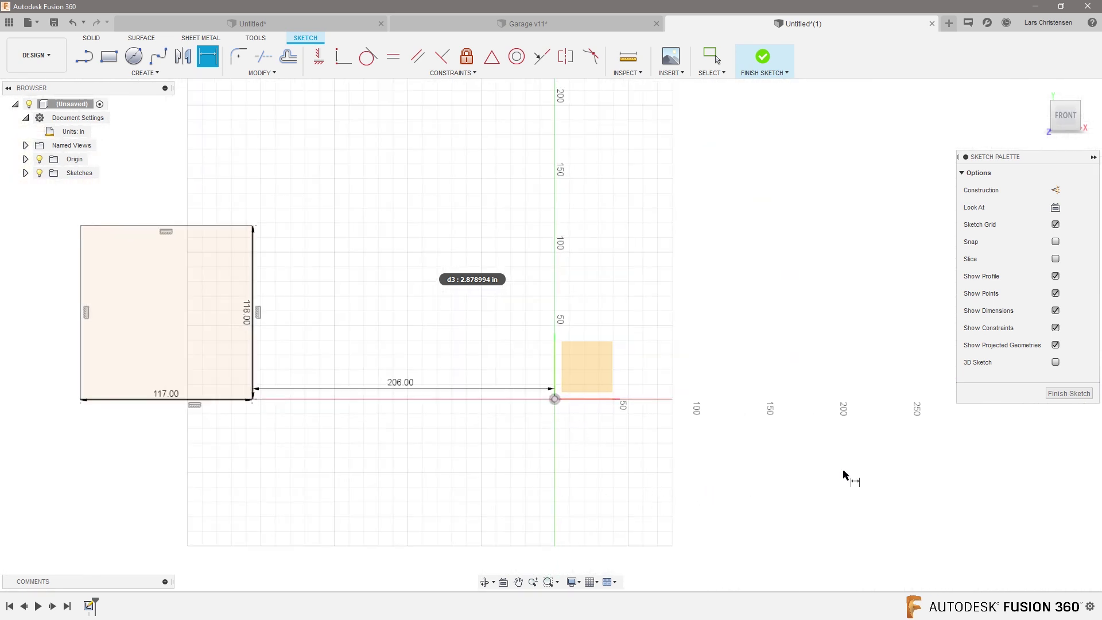
mouse_move(809, 513)
middle_mouse_down("shift")
mouse_move(837, 438)
mouse_move(873, 425)
middle_mouse_up("shift")
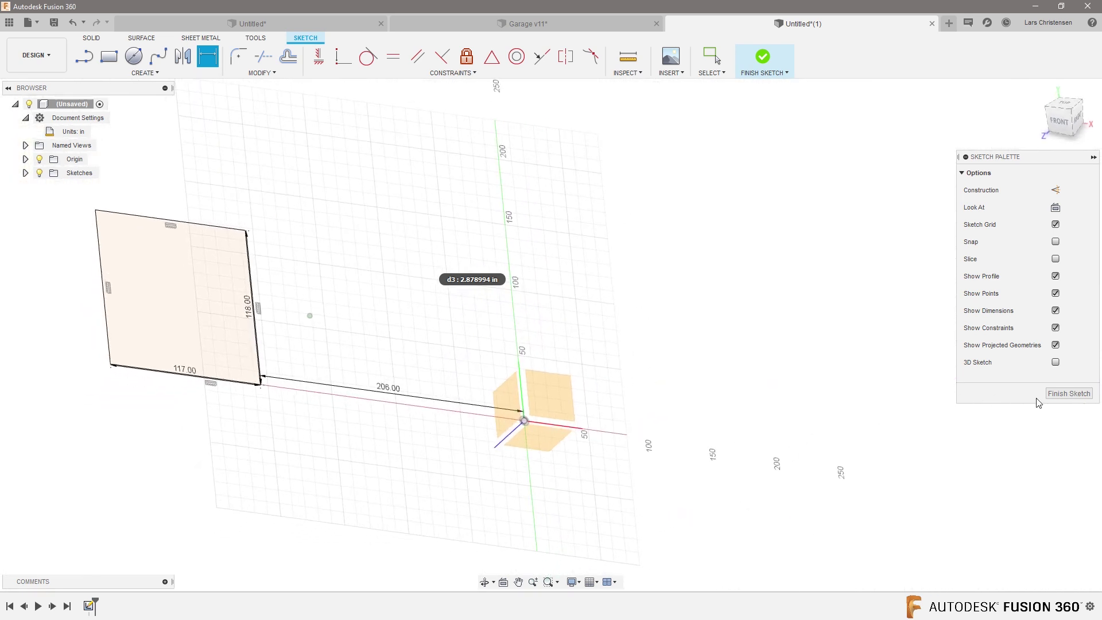
left_click(1060, 394)
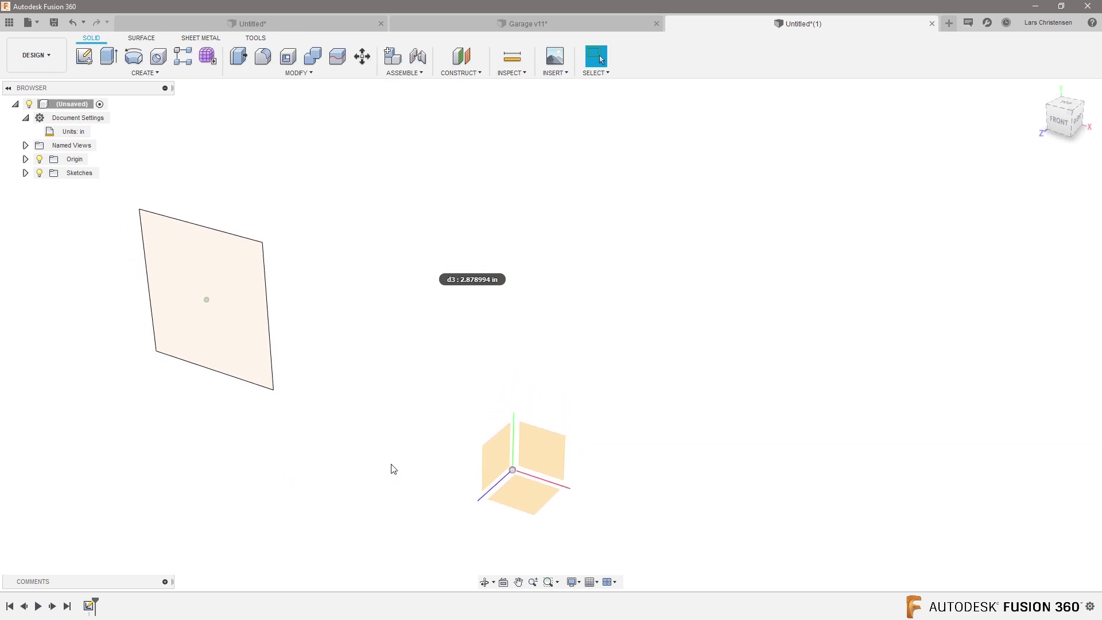
Add a new component, Component1:1, from the untitled design's browser root.
left_click(574, 23)
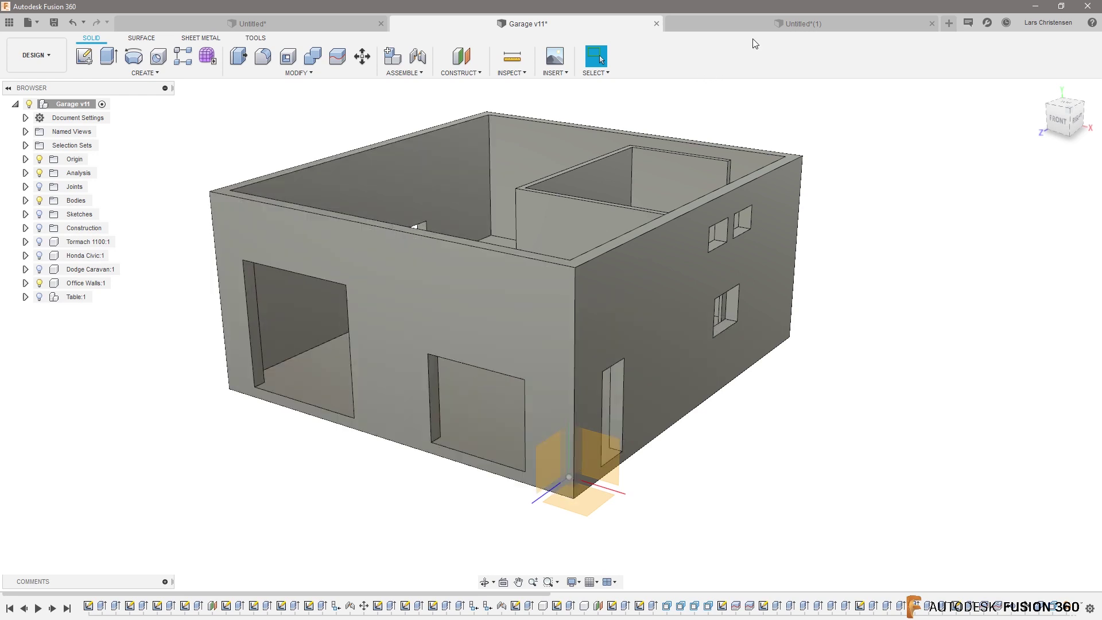
left_click(764, 22)
middle_click_drag(143, 495, 23, 196, "shift")
left_click(15, 104)
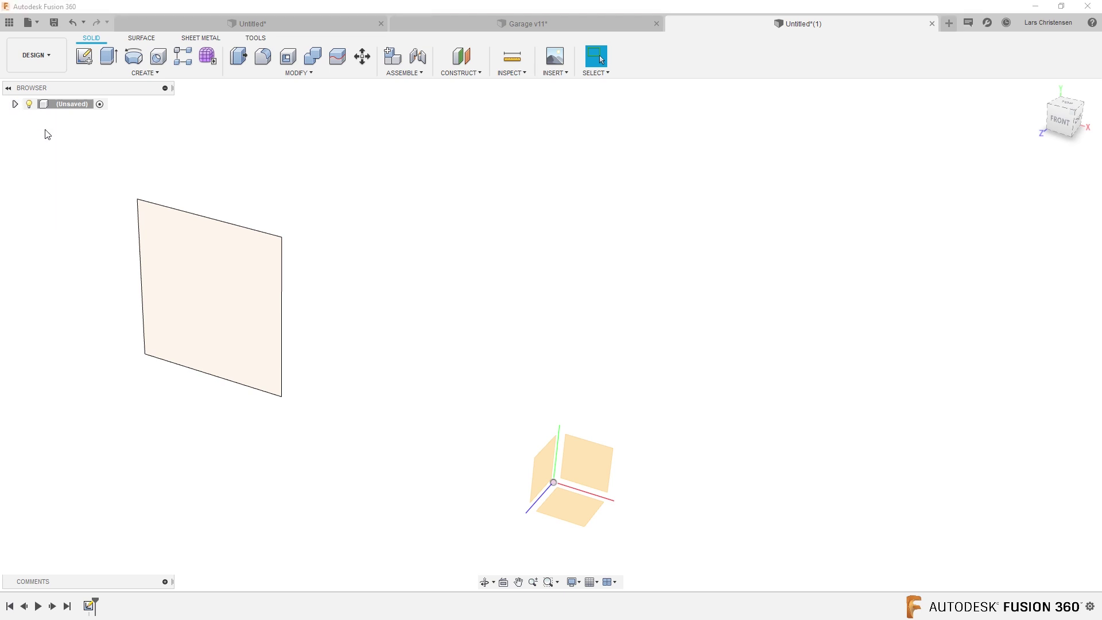
right_click(68, 105)
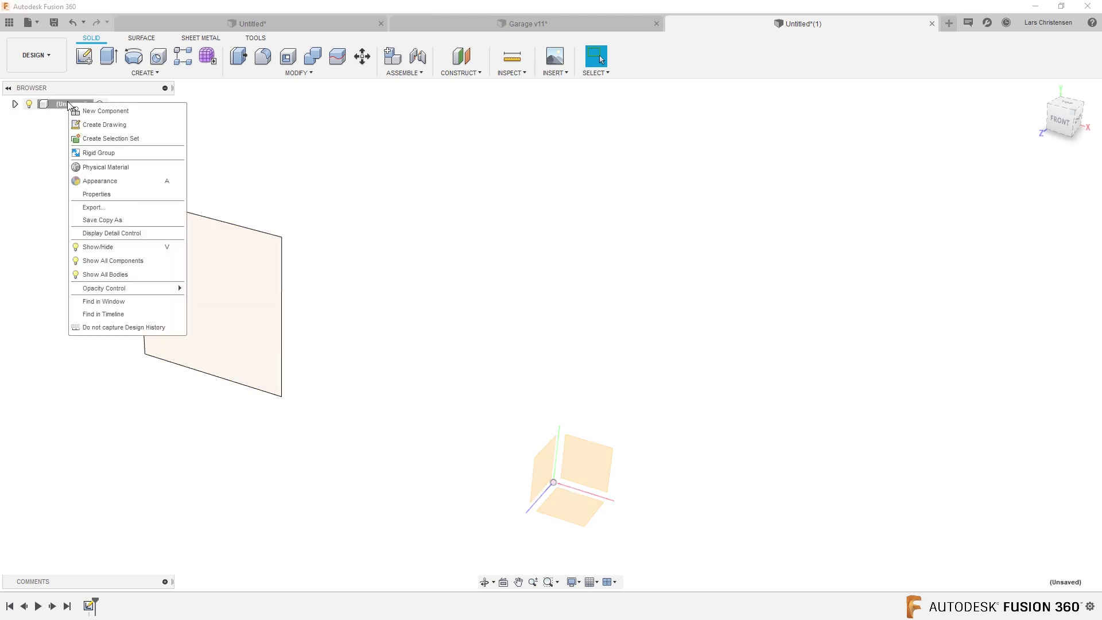
left_click(105, 111)
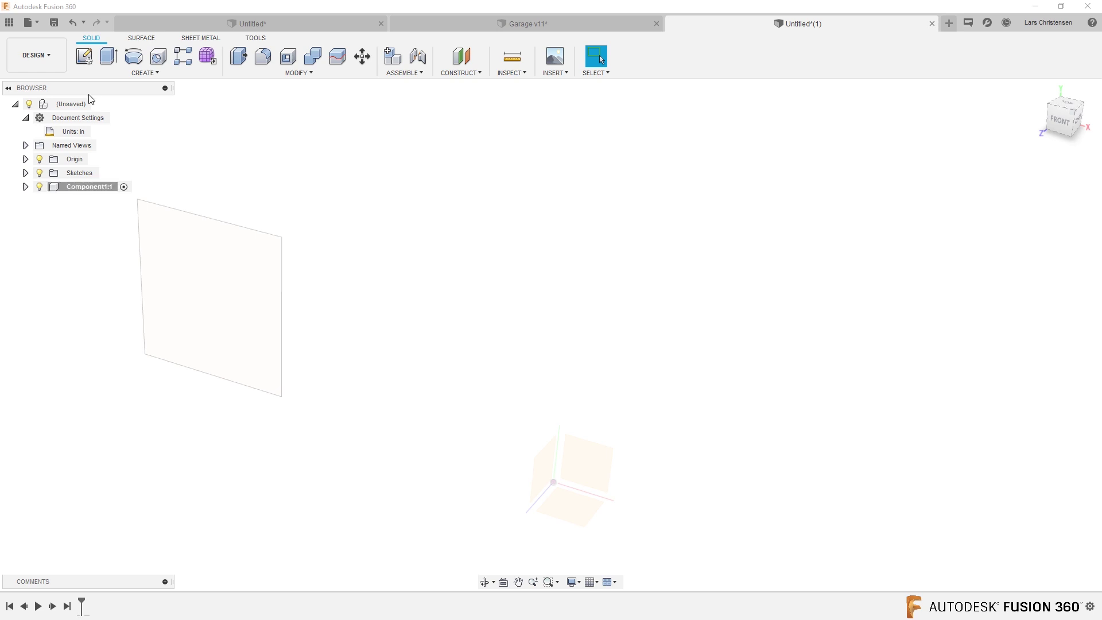
Extrude the rectangle profile into a thick solid door slab.
left_click(108, 56)
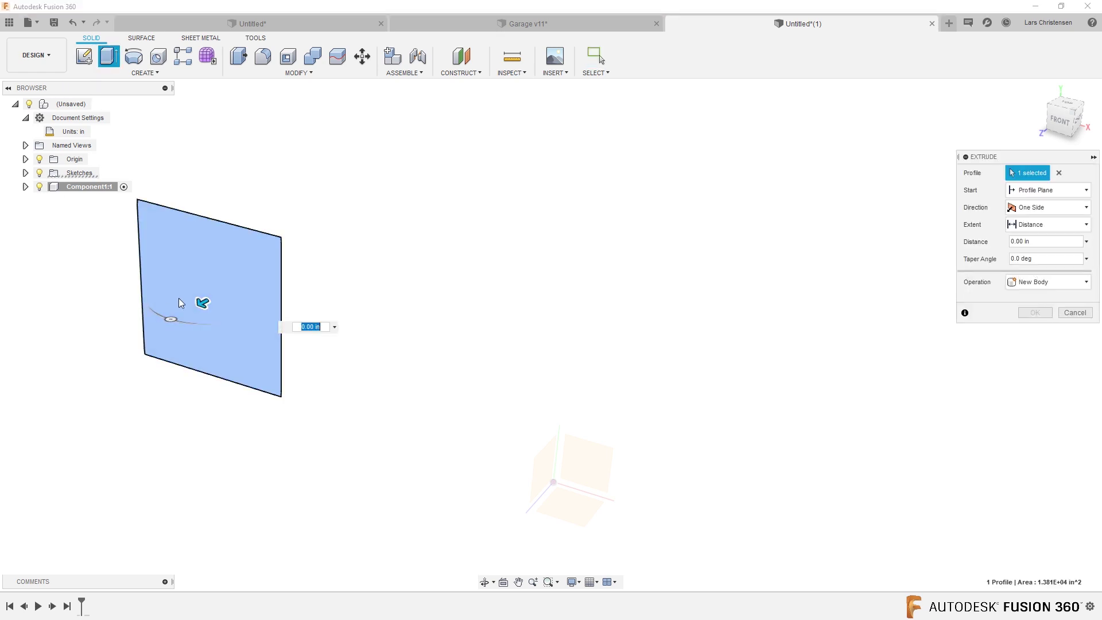
left_click_drag(203, 303, 214, 300)
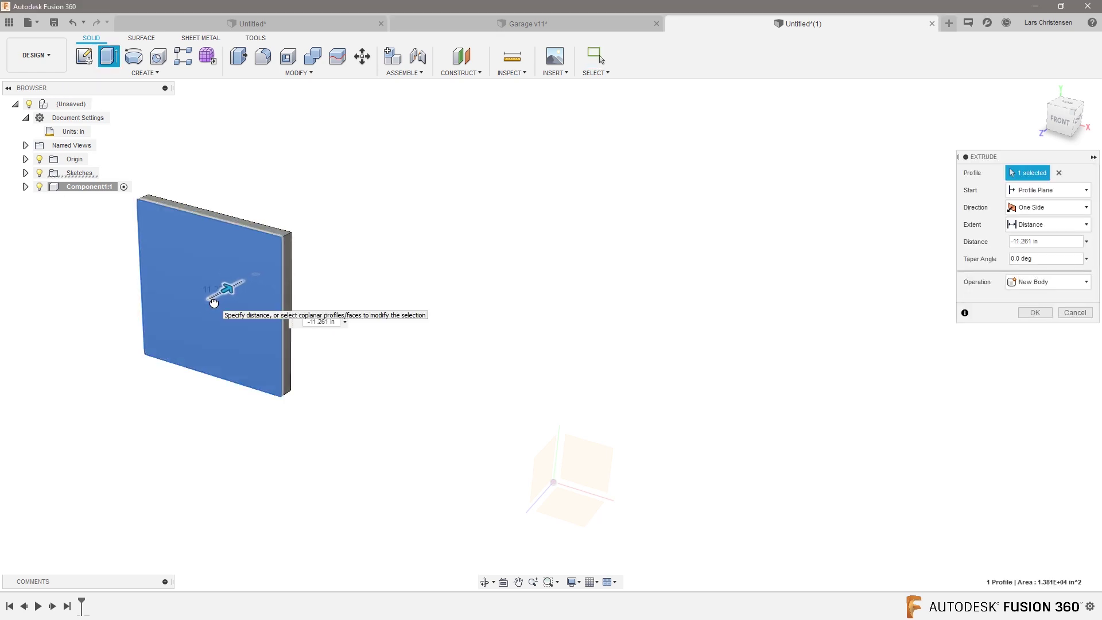
left_click(1050, 311)
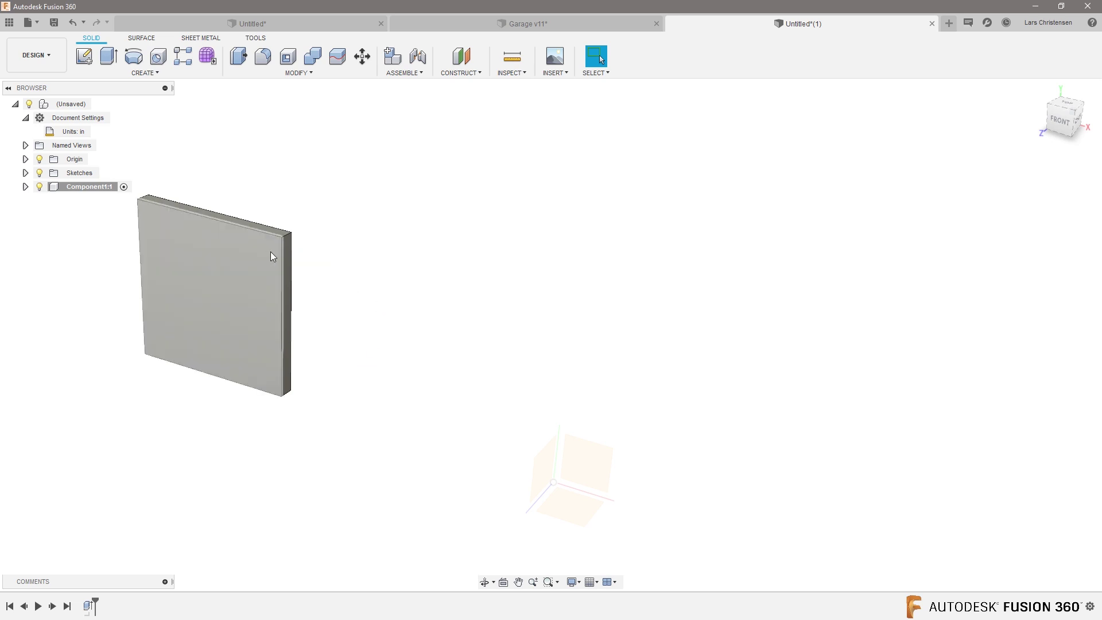
left_click(54, 23)
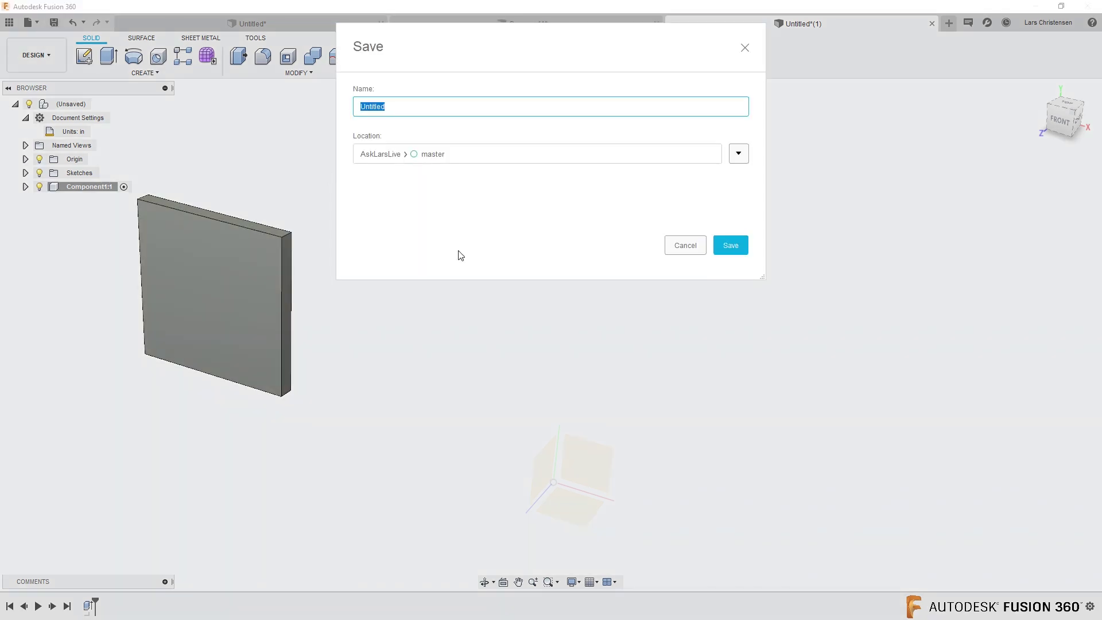
Save the slab design as 'Door' and return to the Garage v11 design.
type("Door")
left_click(742, 250)
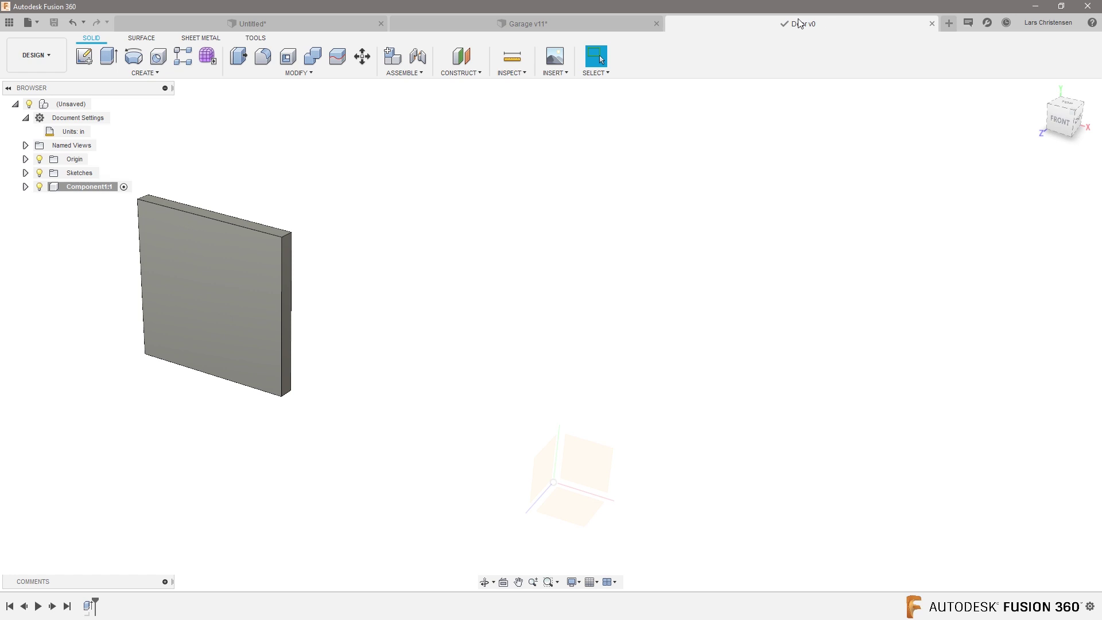
left_click(543, 23)
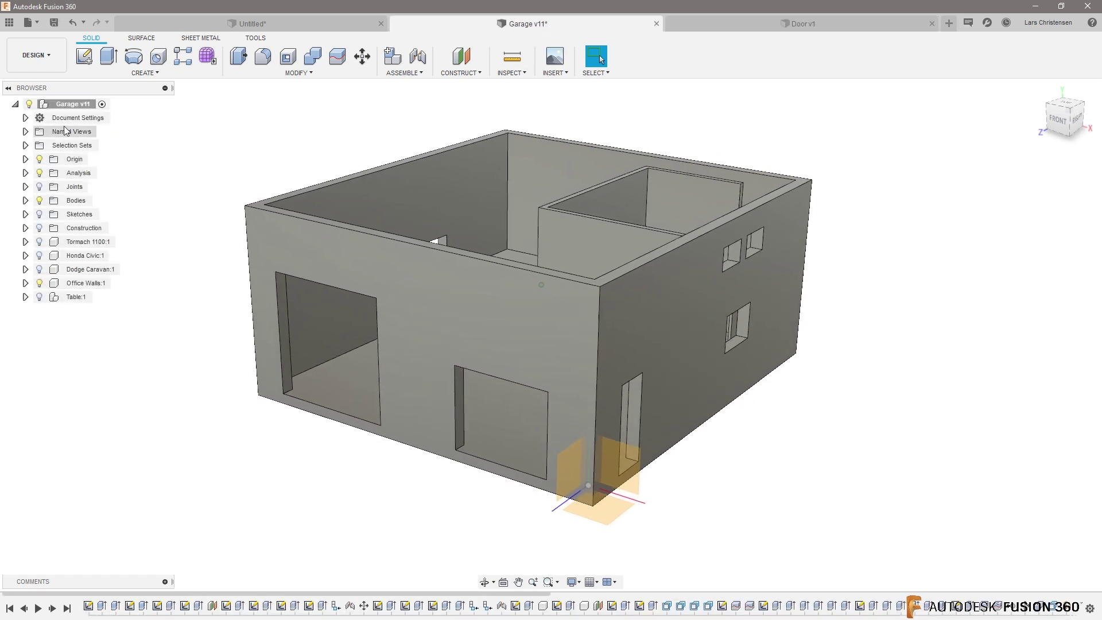
Insert the Door design from the AskLarsLive project into Garage v11 as a copy.
left_click(9, 23)
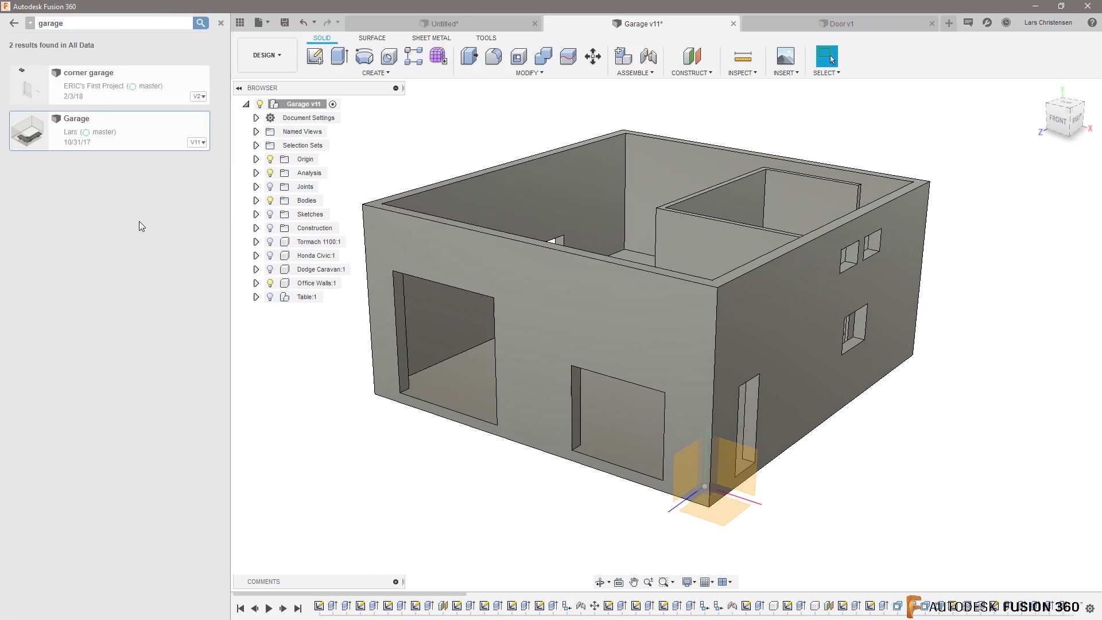
left_click(14, 23)
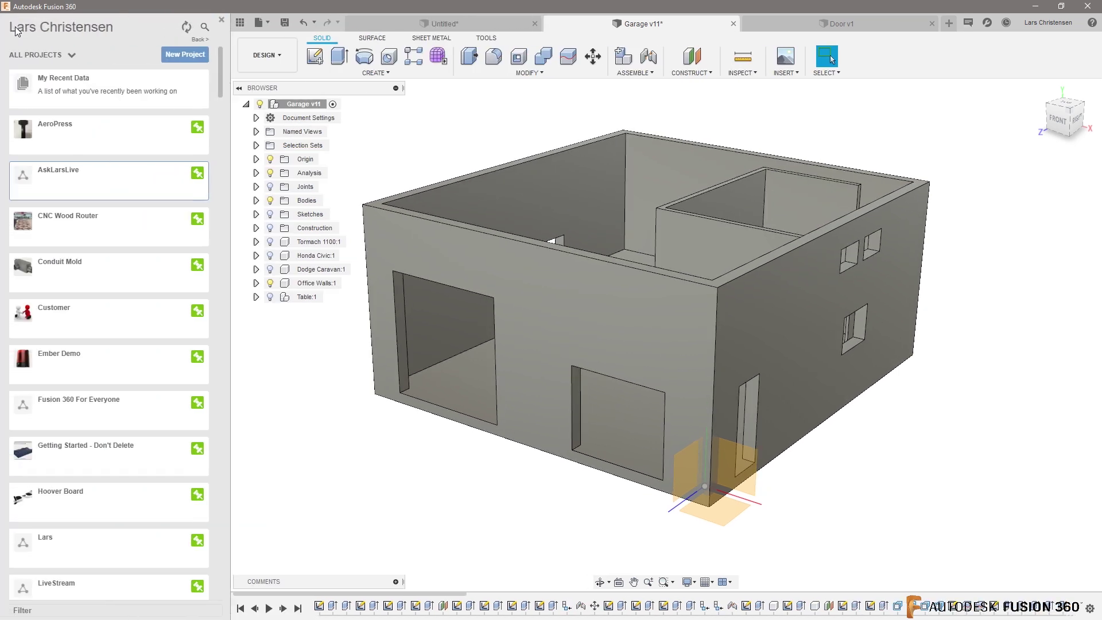
left_click(79, 189)
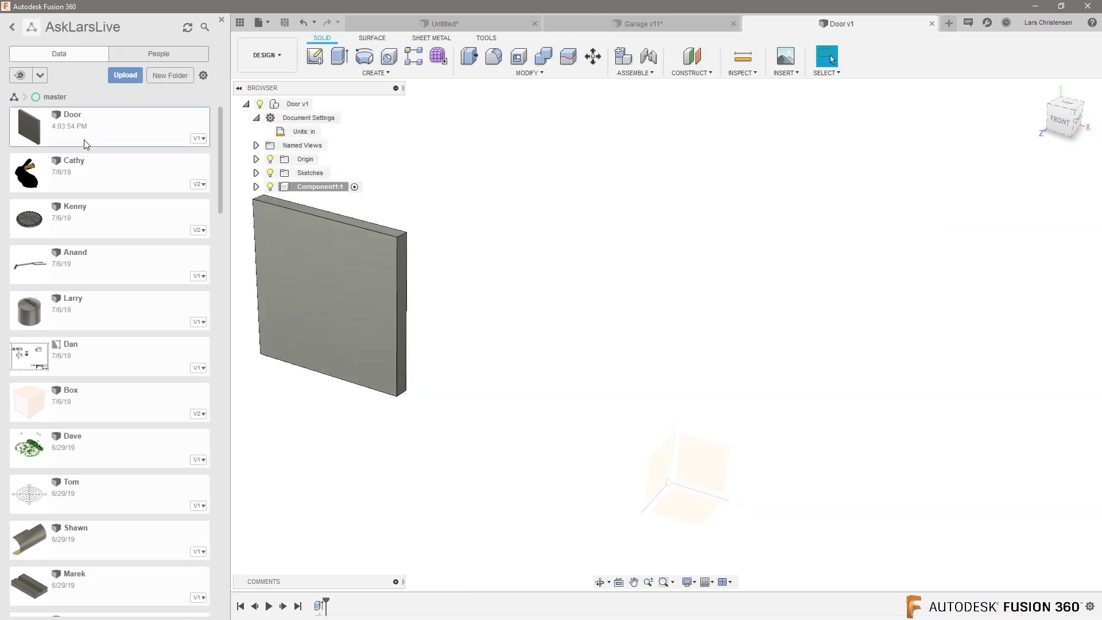
left_click(931, 23)
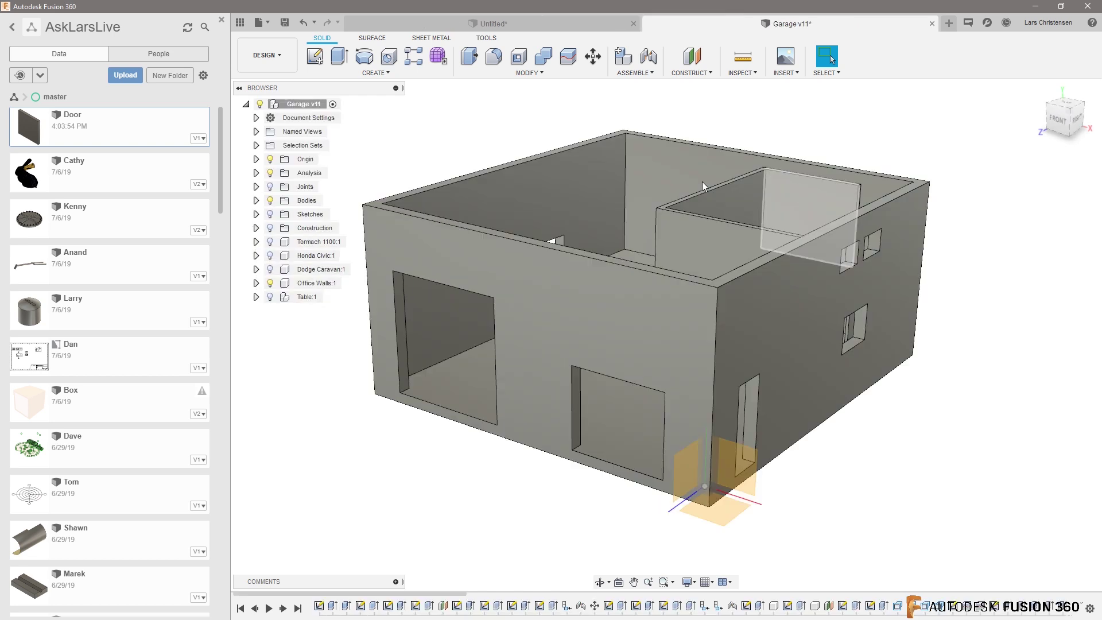
right_click(130, 130)
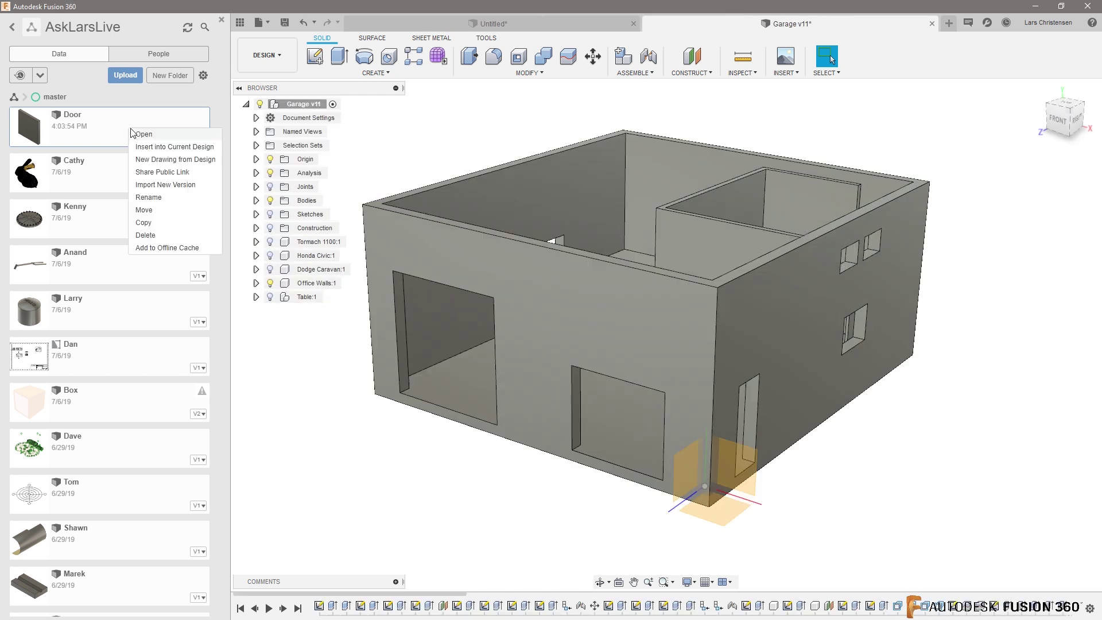
left_click(166, 147)
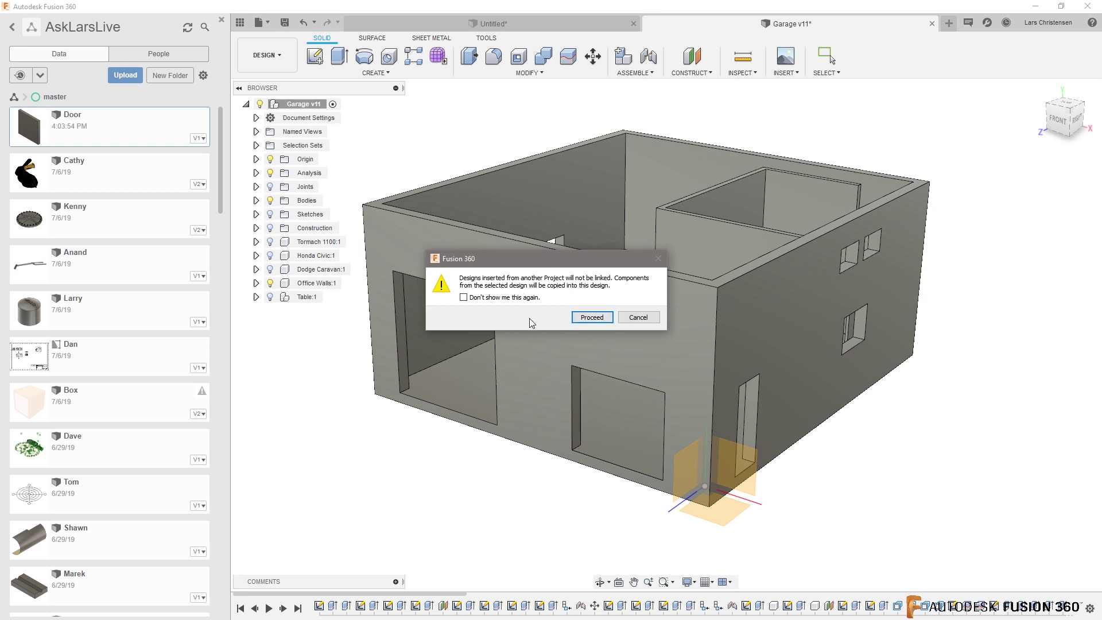
left_click(596, 320)
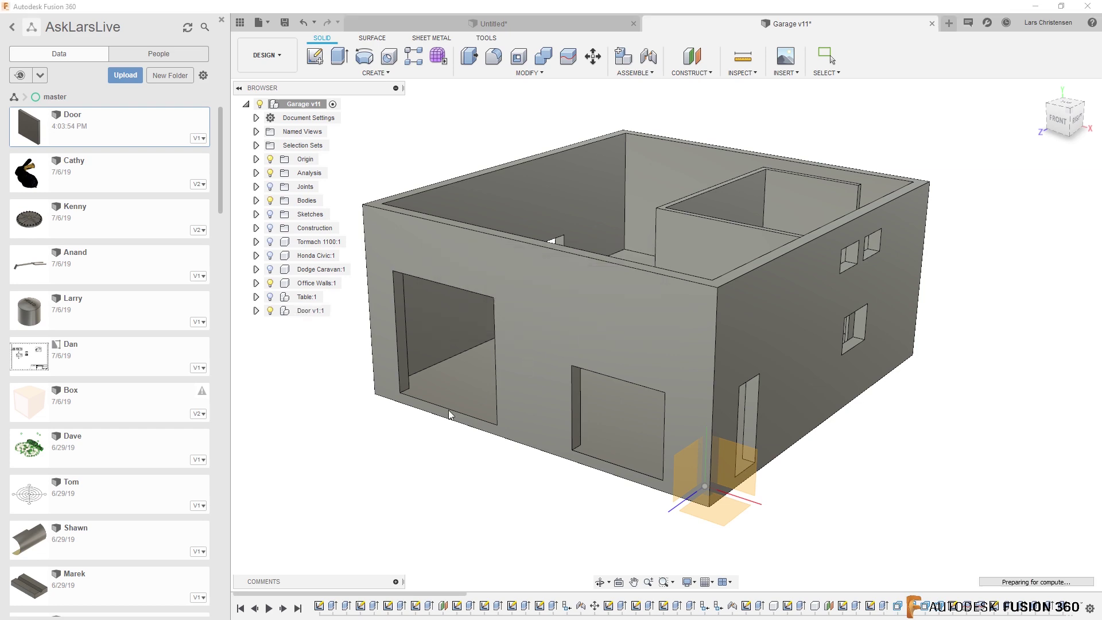
middle_click_drag(555, 525, 490, 471, "shift")
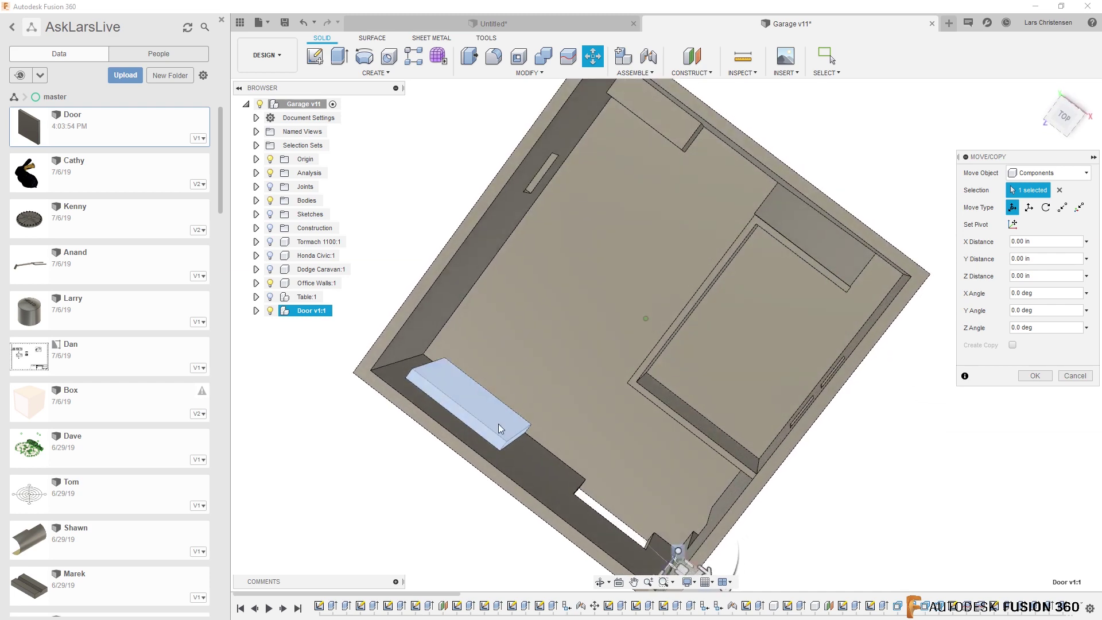
scroll(454, 399, "up", 5)
scroll(484, 421, "up", 2)
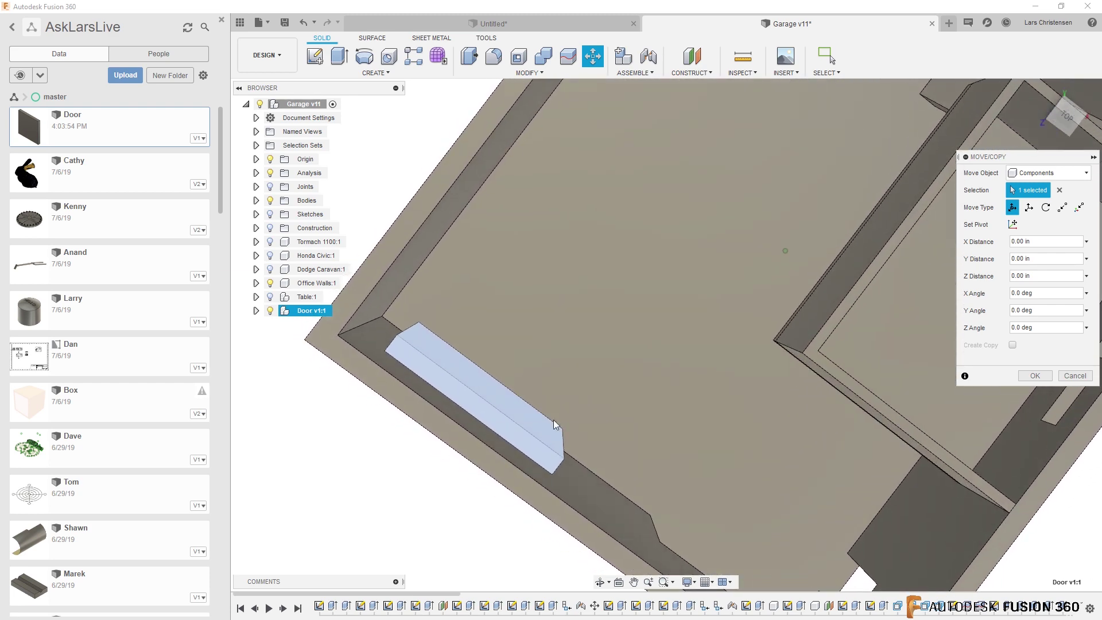
middle_click_drag(450, 418, 485, 325, "shift")
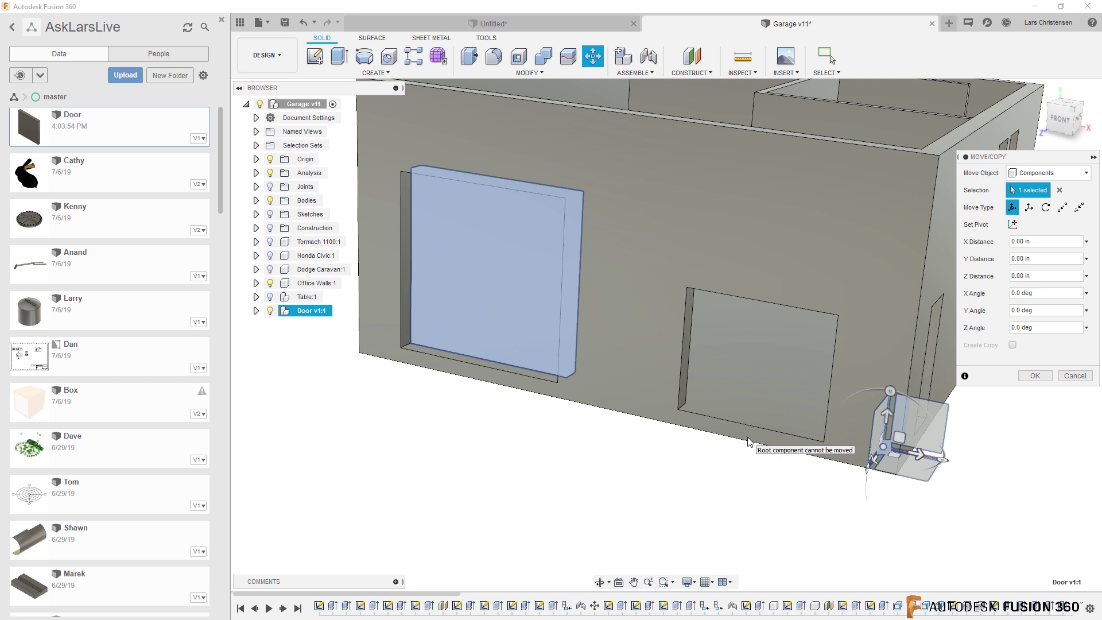
left_click(1075, 376)
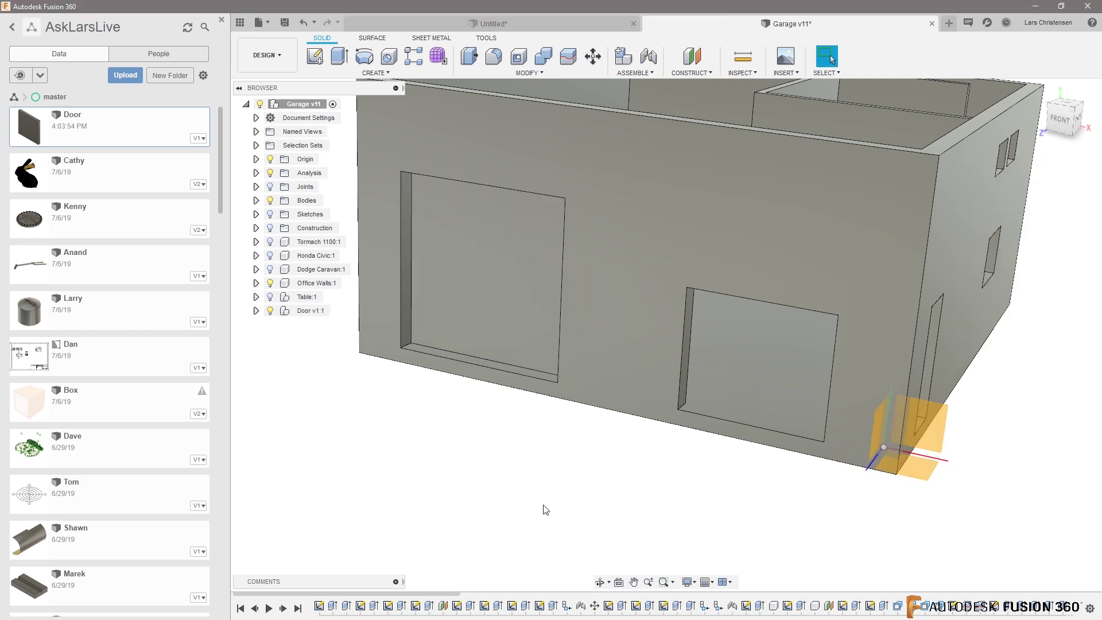
left_click(583, 26)
left_click(743, 26)
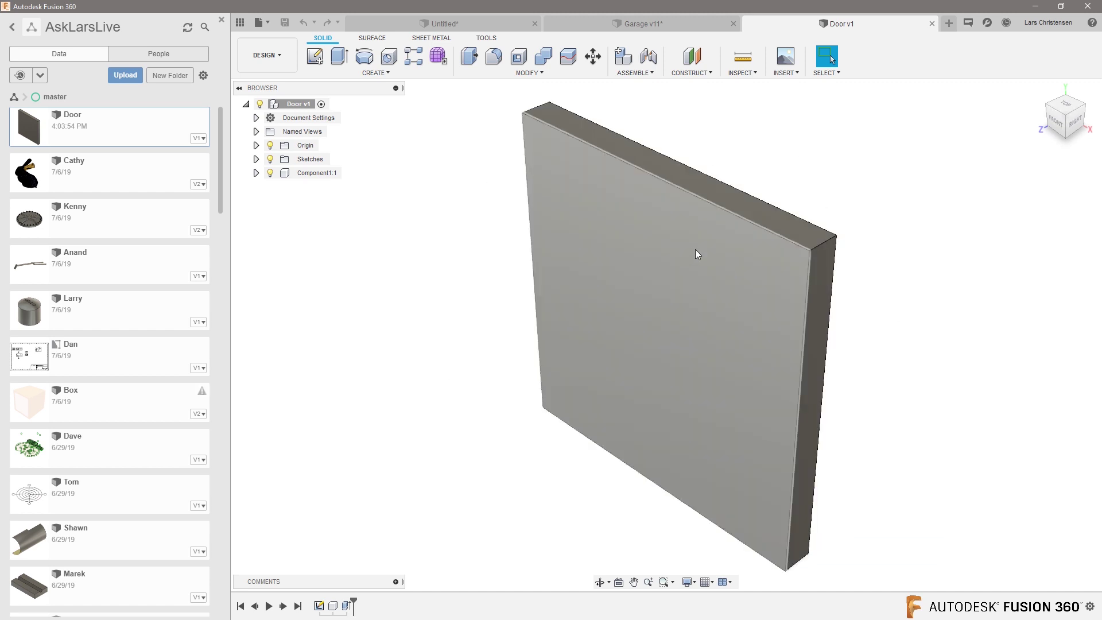
Zoom out in Door v1 to reveal the slab sitting far from the origin.
scroll(475, 278, "down", 3)
scroll(396, 260, "down", 5)
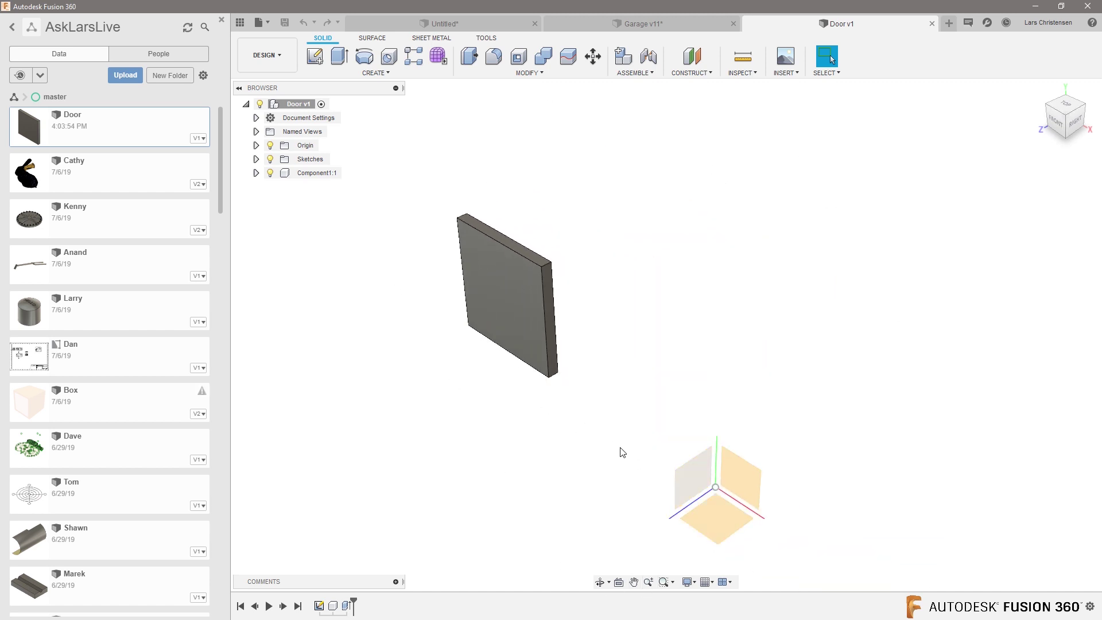